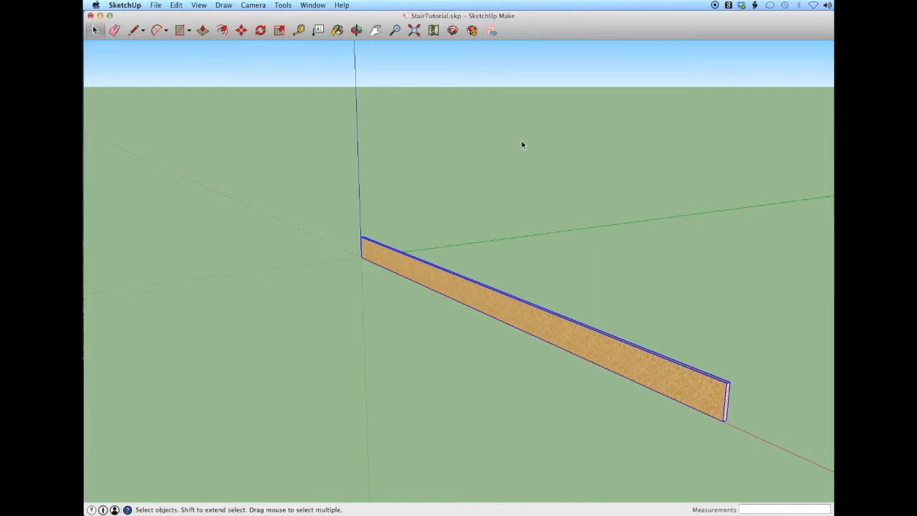
Copy the selected joist 16 inches along the green axis, starting from its bottom front corner
middle_click_drag(717, 349, 647, 365)
scroll(647, 389, "up", 4)
scroll(652, 386, "down", 2)
key("m")
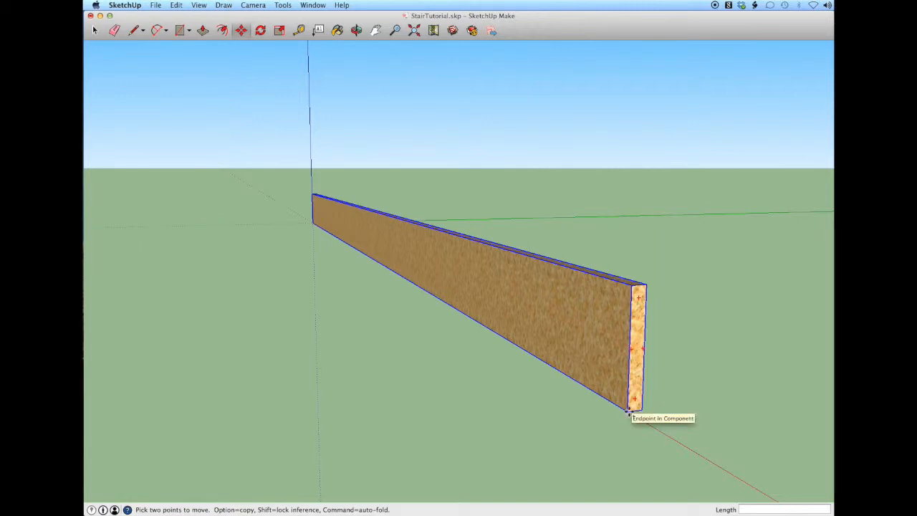
left_click(628, 411)
key("alt")
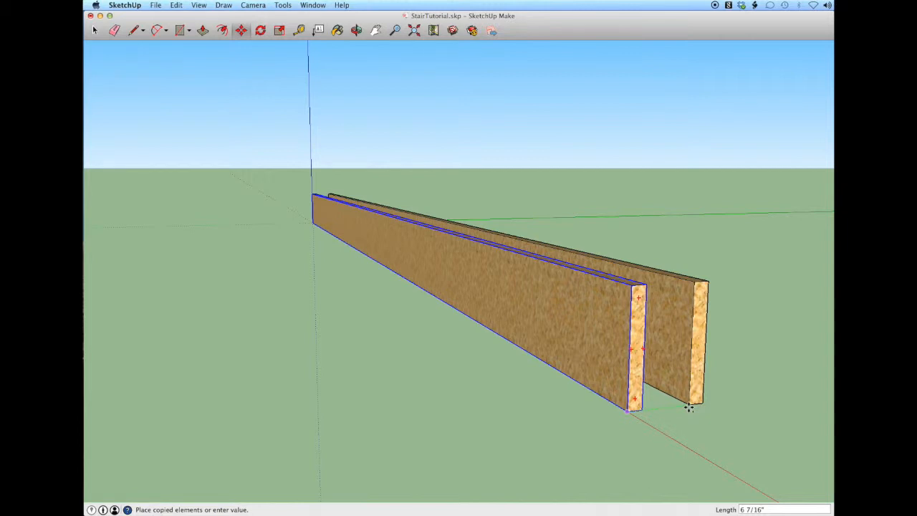
type("16")
key("Return")
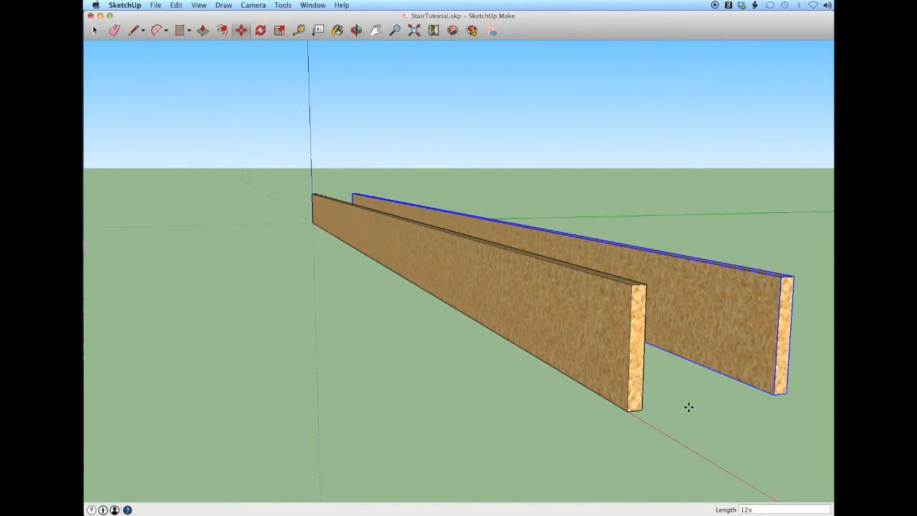
Turn the joist copy into an evenly spaced array of 12 copies
key("Return")
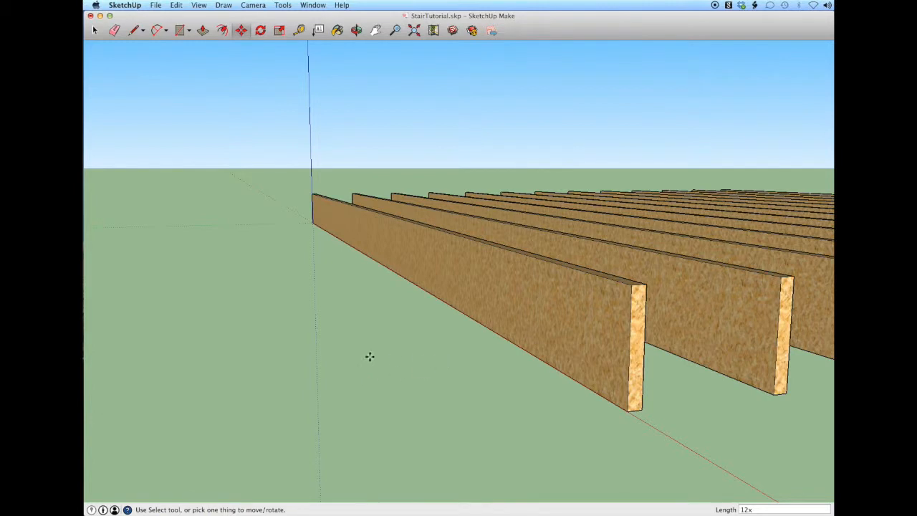
scroll(301, 357, "down", 5)
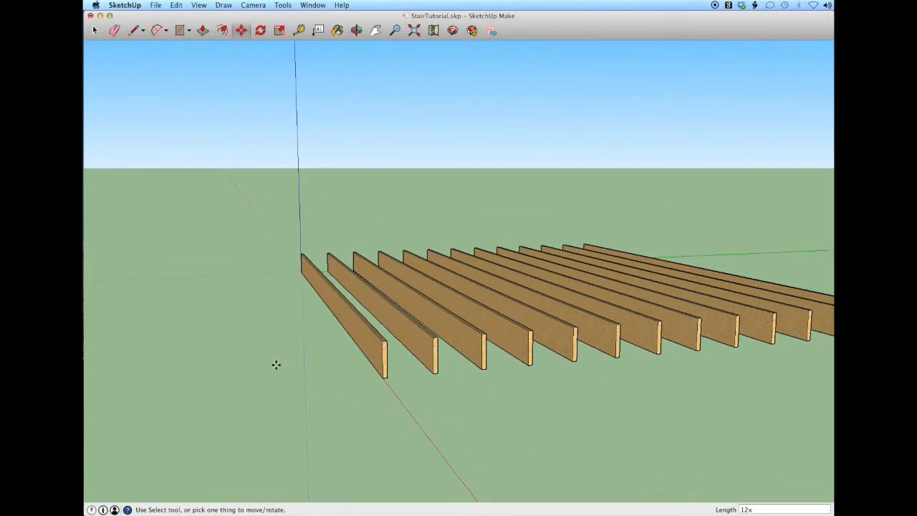
middle_click_drag(314, 372, 313, 424)
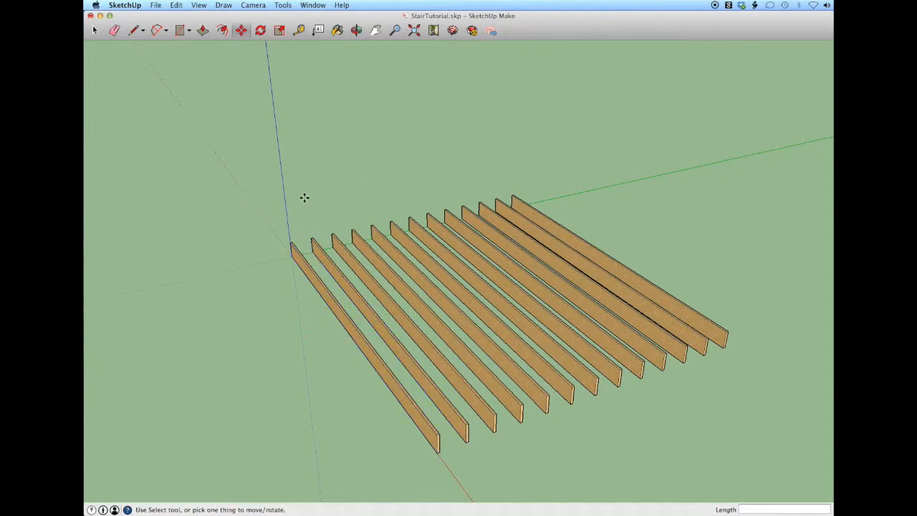
Draw a 4' by 8' rectangle on top of the joists, starting from the first joist's top corner at the blue axis
scroll(286, 244, "up", 6)
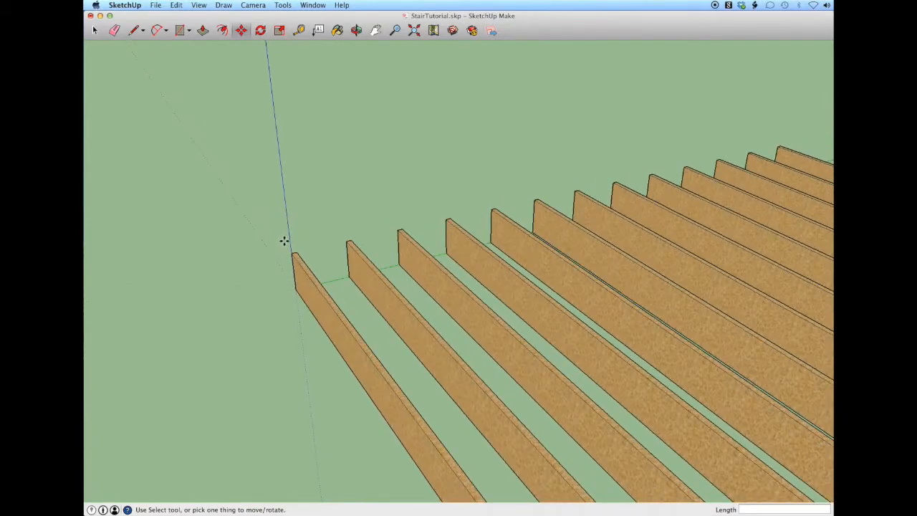
scroll(303, 243, "up", 3)
middle_click_drag(282, 256, 326, 262)
key("r")
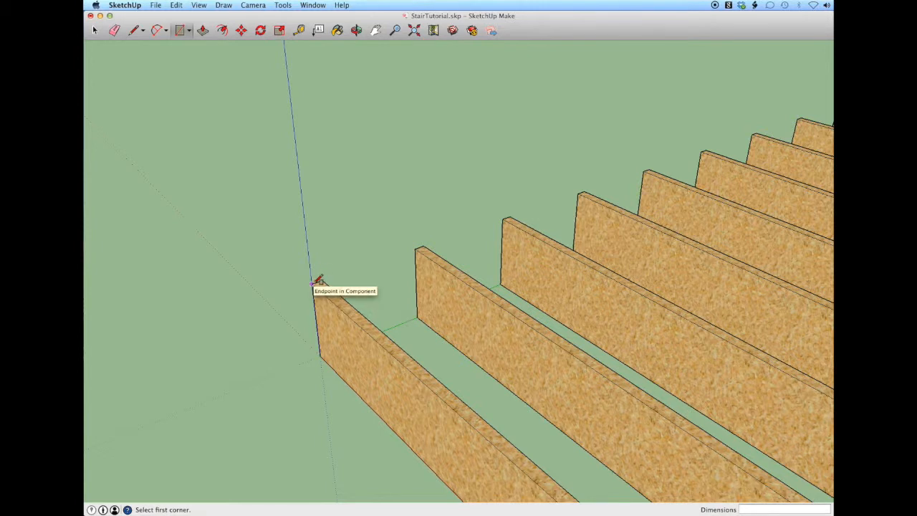
left_click(313, 283)
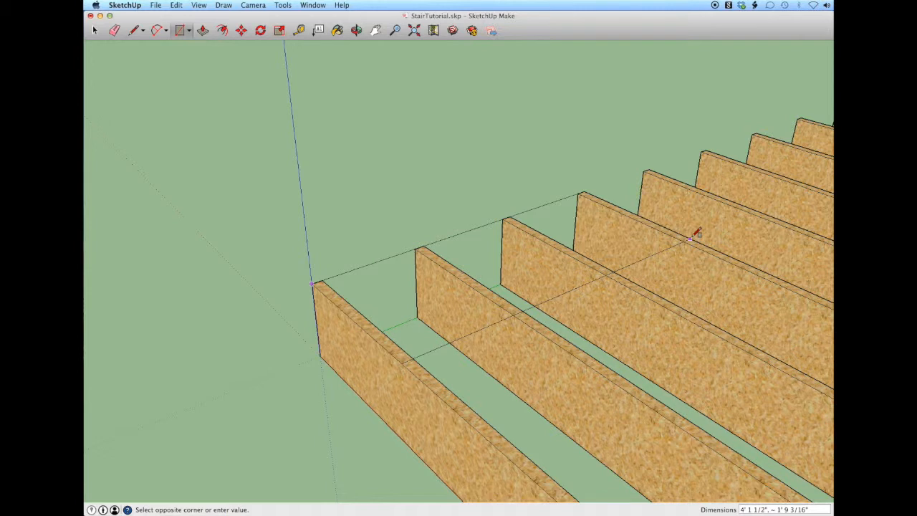
type("4',8")
key("Return")
Push/Pull the rectangle upward to a thickness of 0.75 inch
middle_click_drag(694, 235, 352, 203)
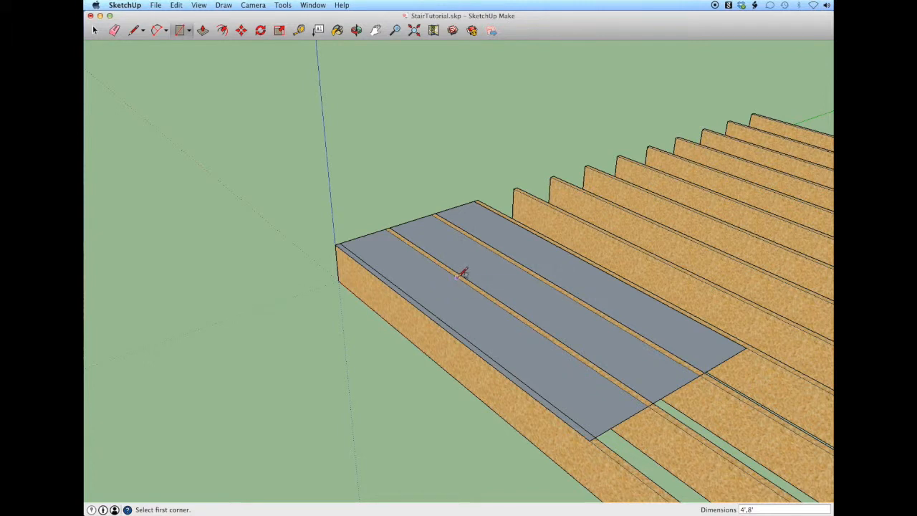
key("p")
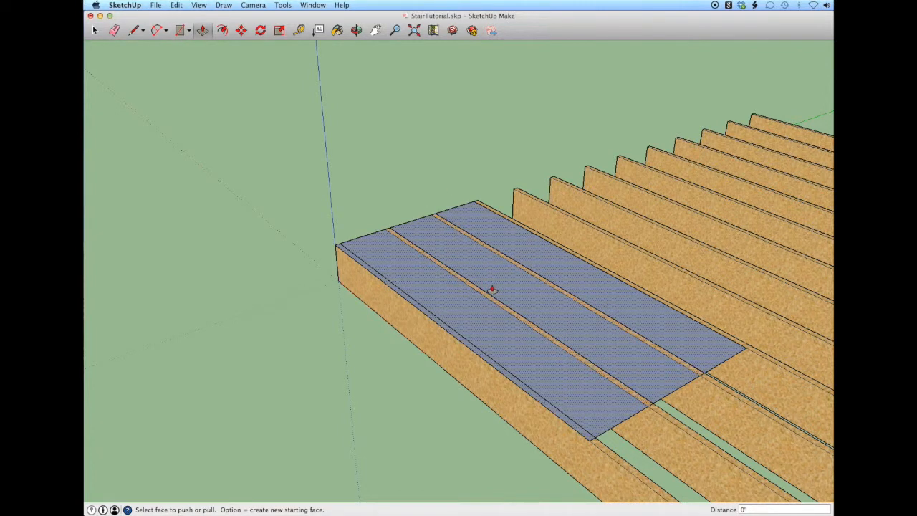
left_click_drag(492, 289, 494, 272)
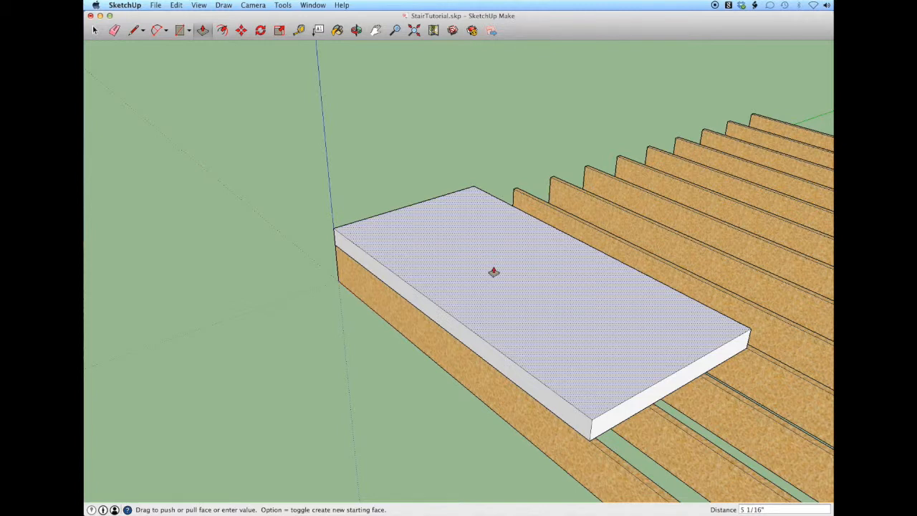
type(".75")
key("Return")
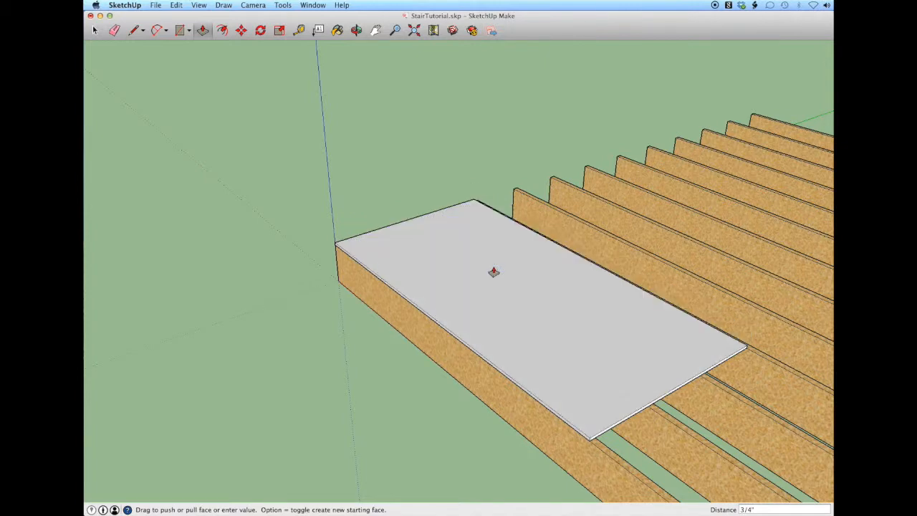
Make the whole sheet, with all its faces and edges, a component named plywood4x8
key("space")
middle_click_drag(476, 260, 473, 251)
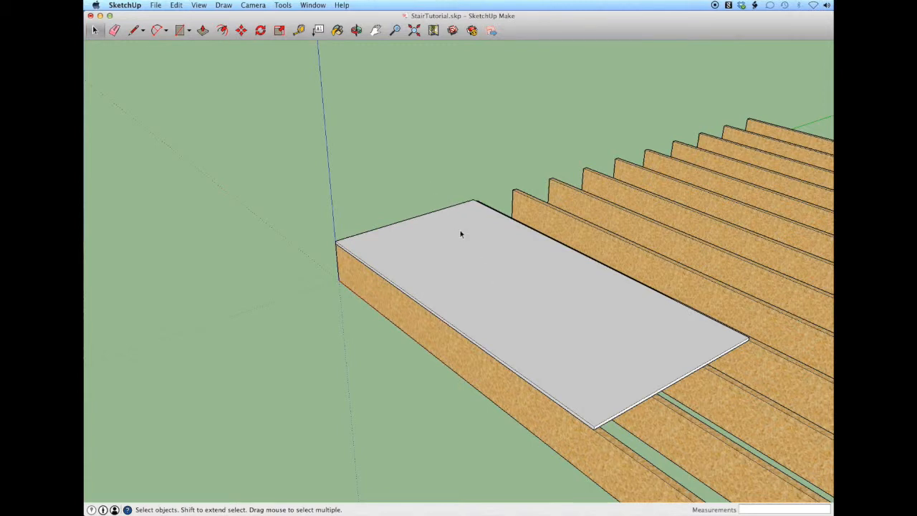
left_click(501, 286)
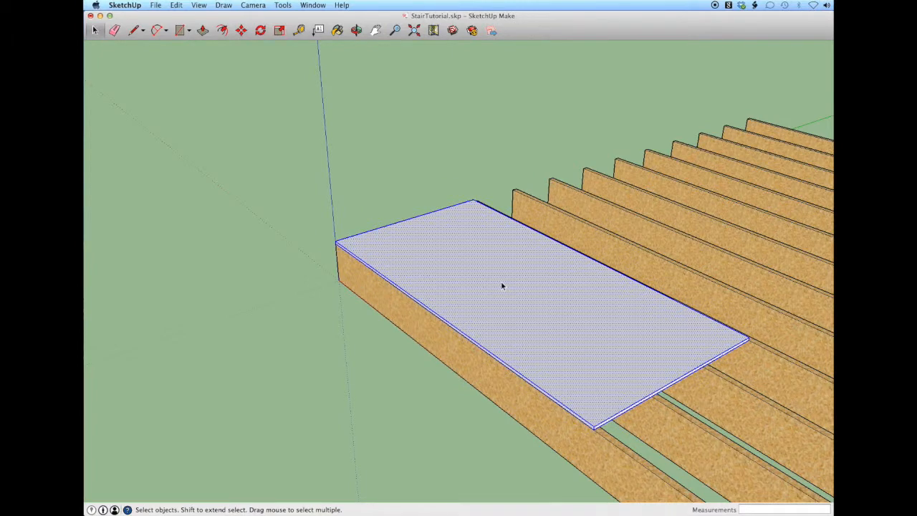
key("g")
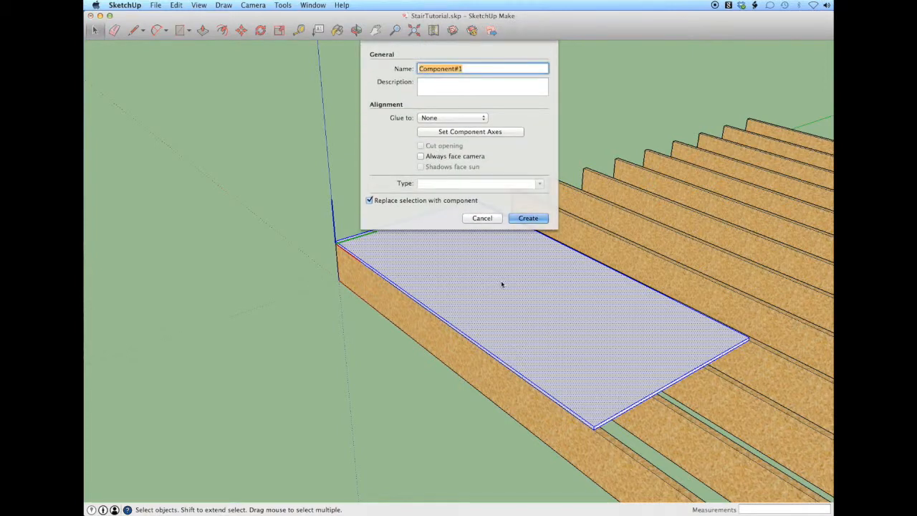
type("plywood4x8")
key("Return")
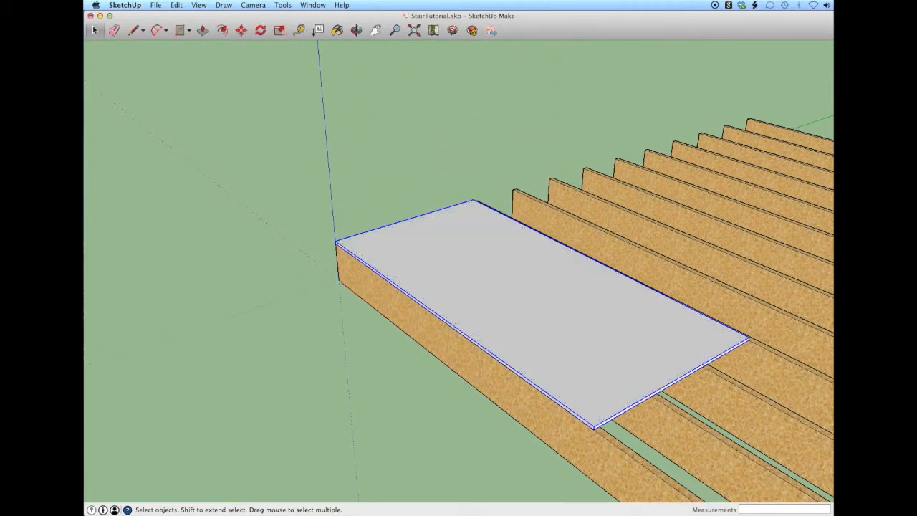
Paint the sheet component with the dark knotty plywood texture from the Wood materials
key("o")
mouse_move(521, 296)
left_mouse_down()
mouse_move(334, 145)
mouse_move(461, 215)
mouse_move(511, 302)
left_mouse_up()
key("space")
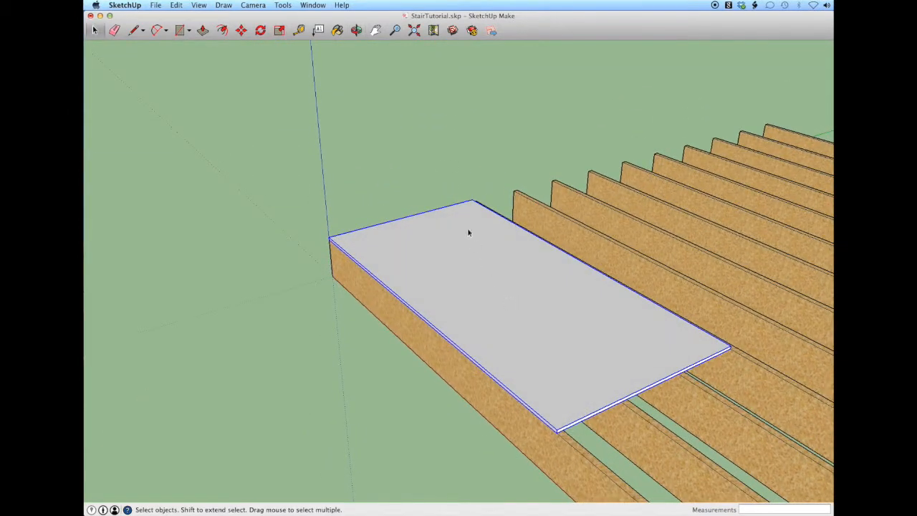
left_click(337, 30)
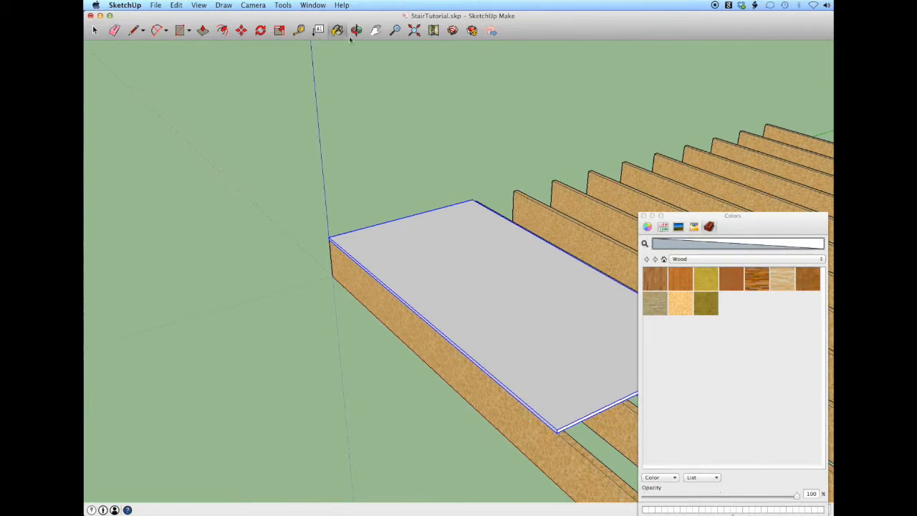
left_click(706, 305)
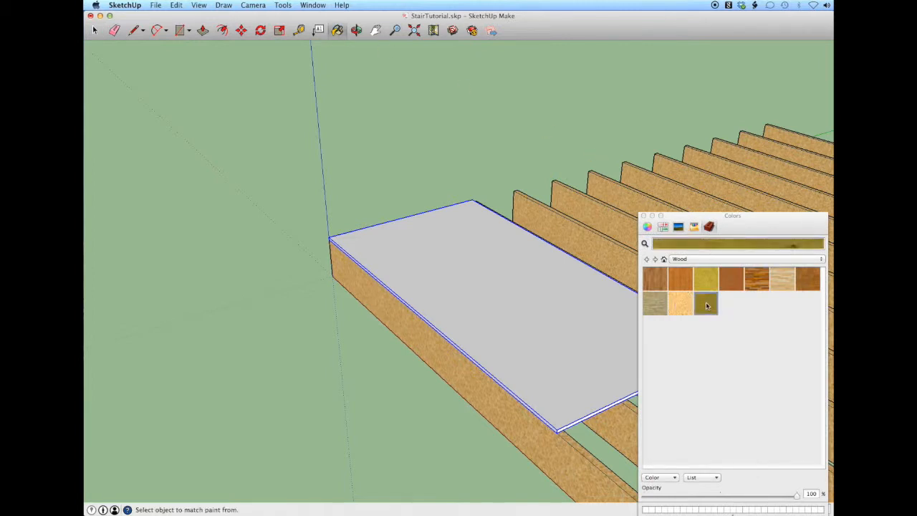
left_click(508, 295)
key("space")
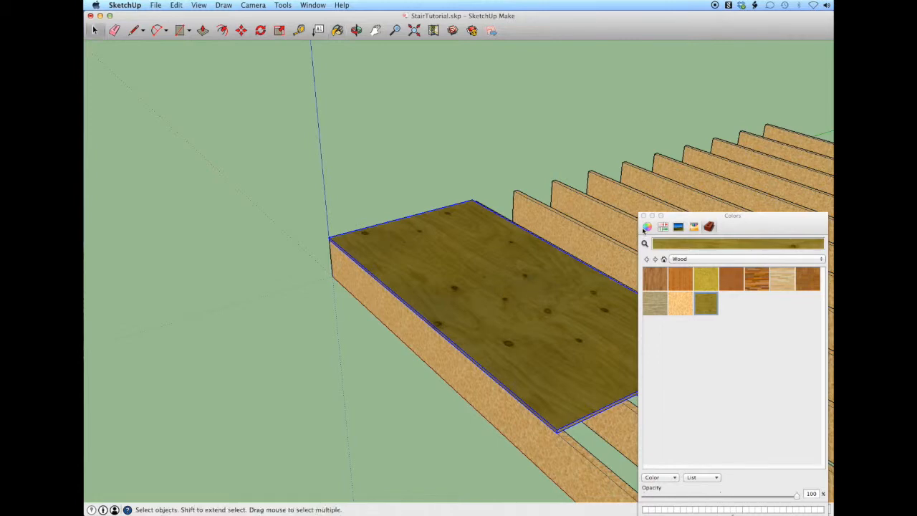
left_click(644, 215)
Copy the plywood sheet 8' along the joists so the copy butts end to end against the original
scroll(371, 273, "down", 4)
middle_click_drag(361, 297, 338, 306)
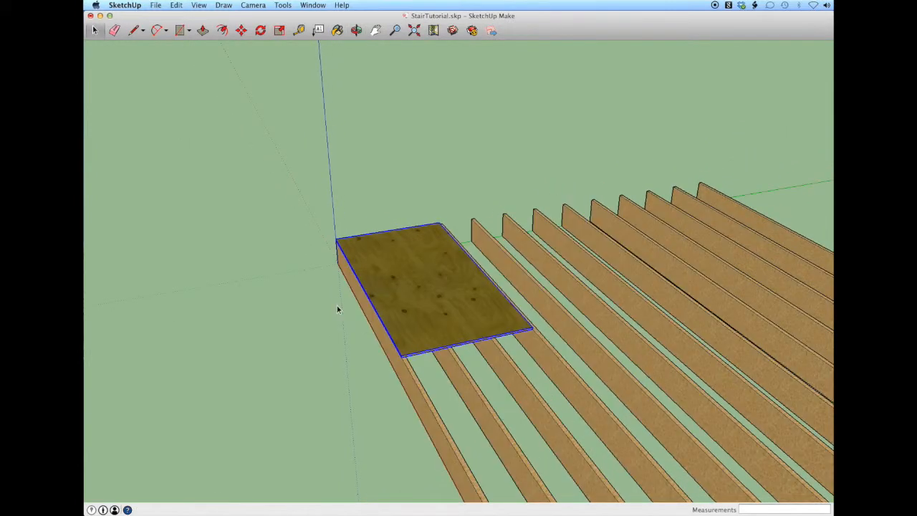
scroll(399, 355, "up", 5)
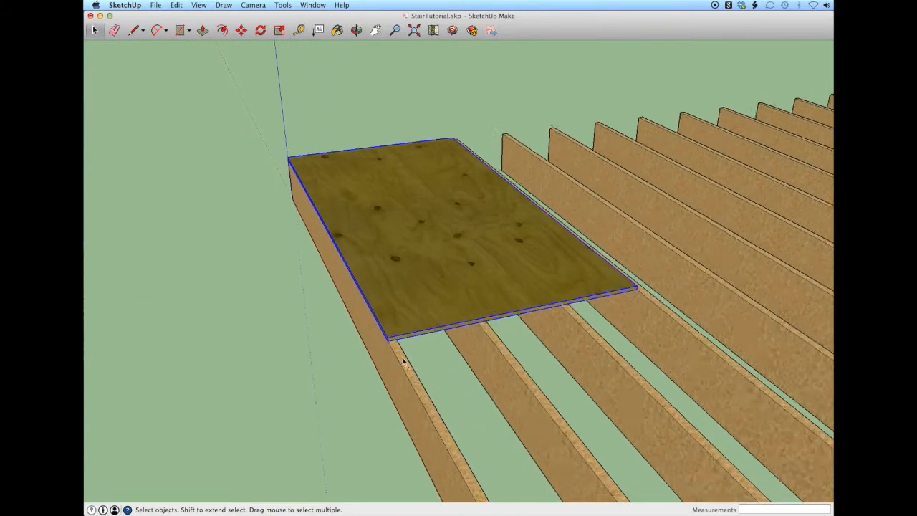
middle_click_drag(337, 296, 420, 273)
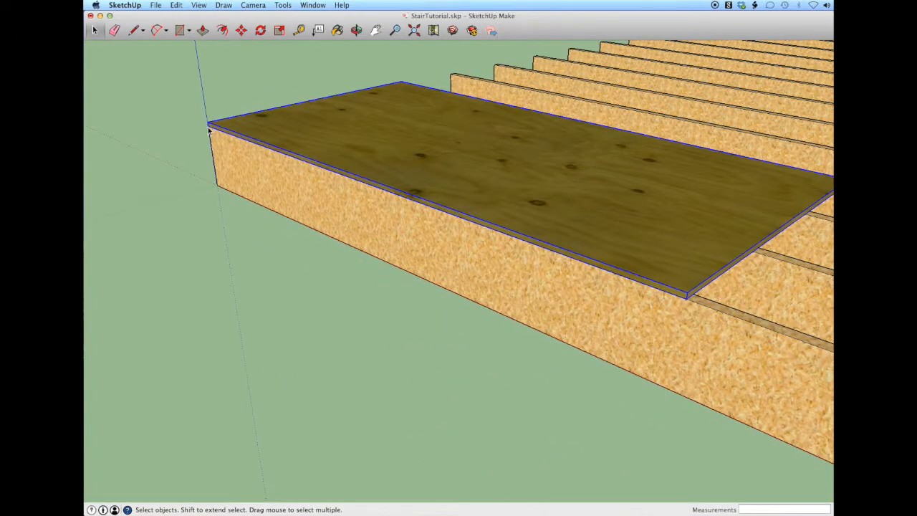
key("m")
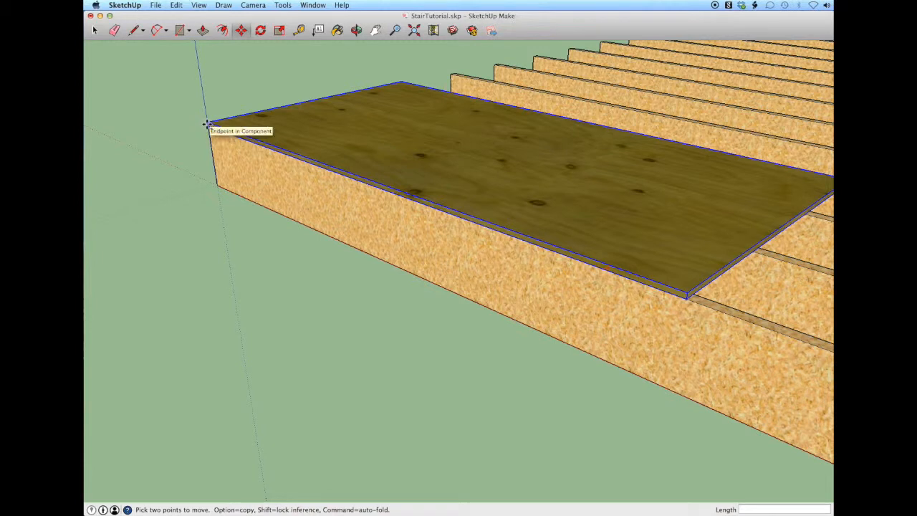
left_click(206, 126)
key("alt")
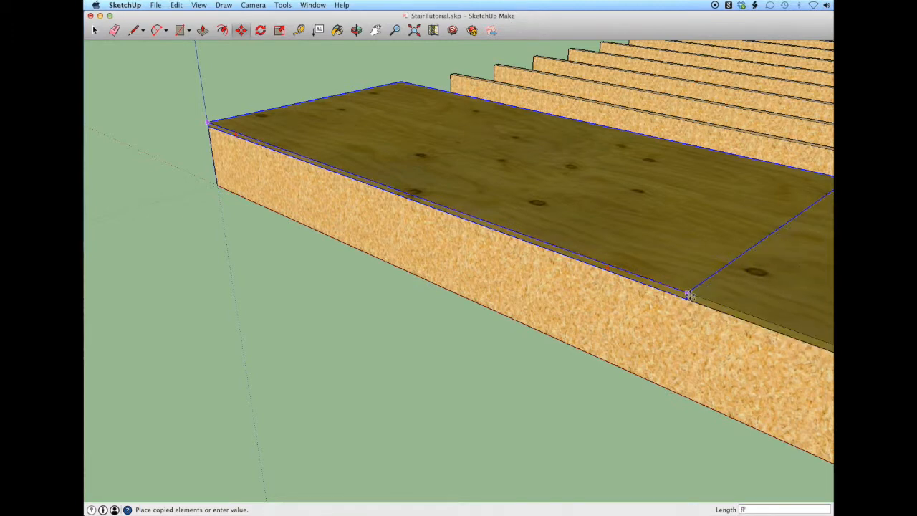
left_click(688, 296)
Copy the second plywood sheet about 8' 7" further along the joists, leaving a small gap between them
middle_click_drag(688, 296, 340, 315)
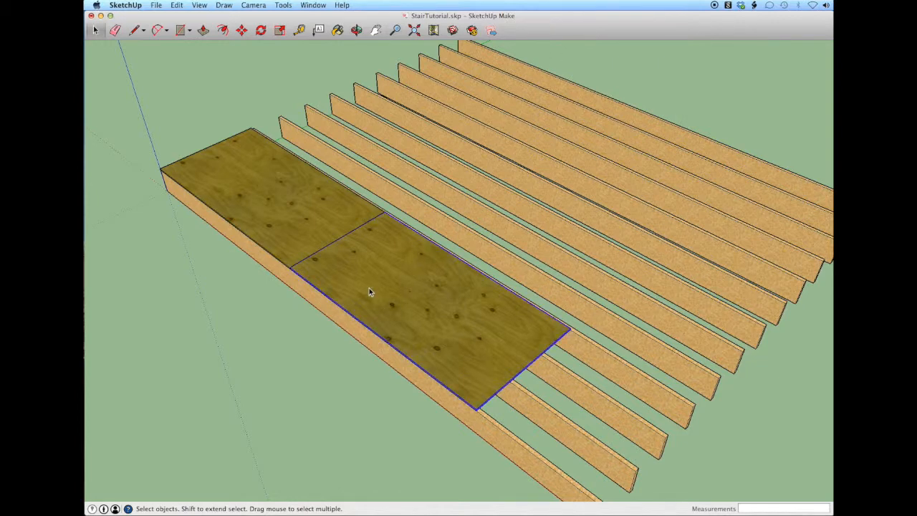
key("m")
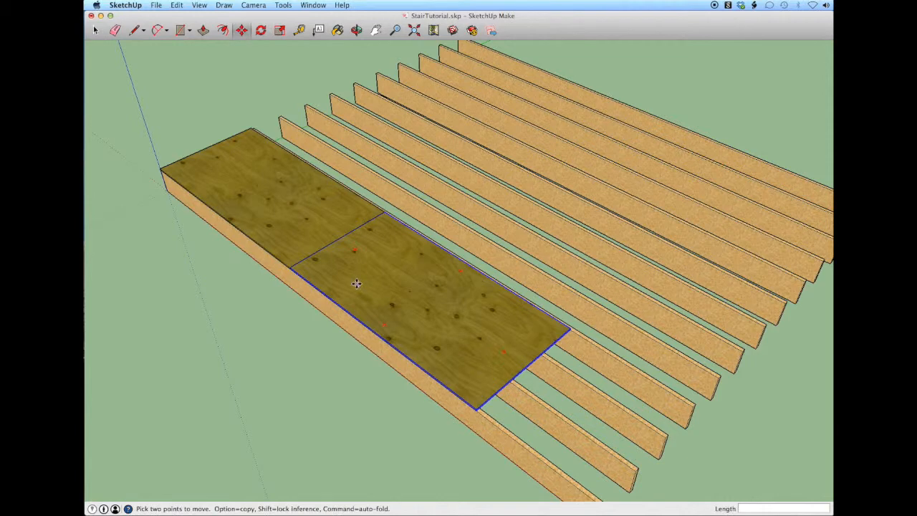
left_click(292, 269)
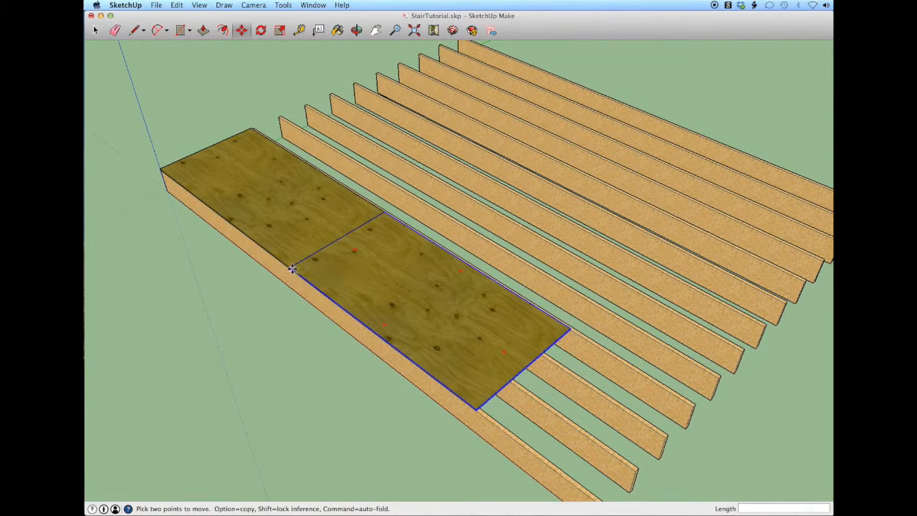
key("alt")
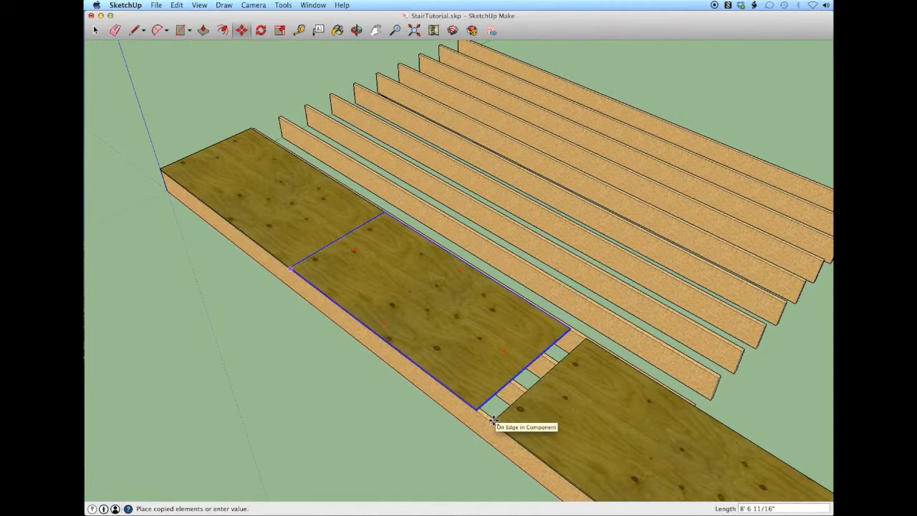
left_click(493, 421)
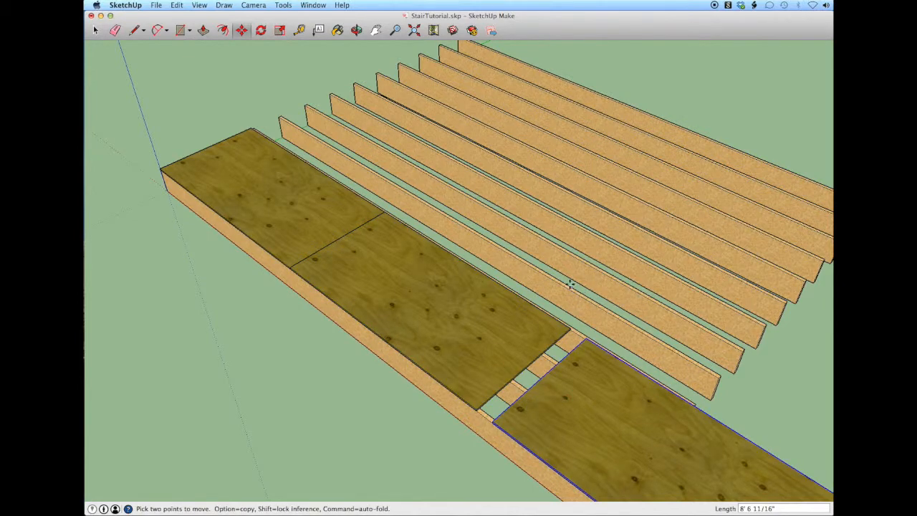
Rotate the third plywood sheet 90 degrees flat about its center so its length runs across the joists
scroll(533, 280, "down", 3)
scroll(618, 404, "up", 5)
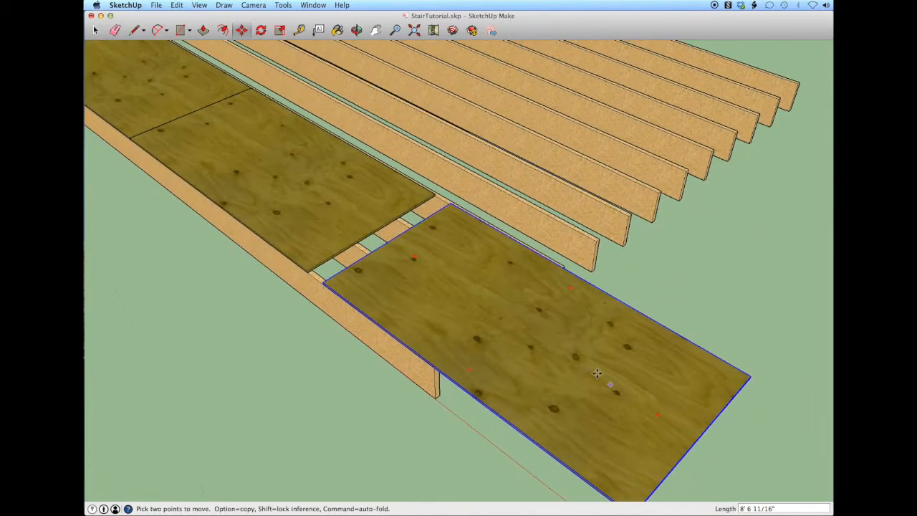
key("q")
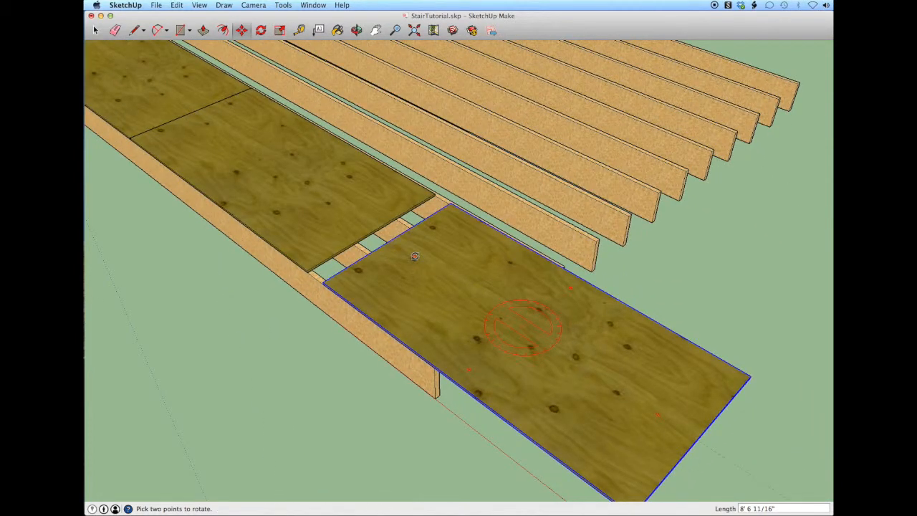
left_click(414, 256)
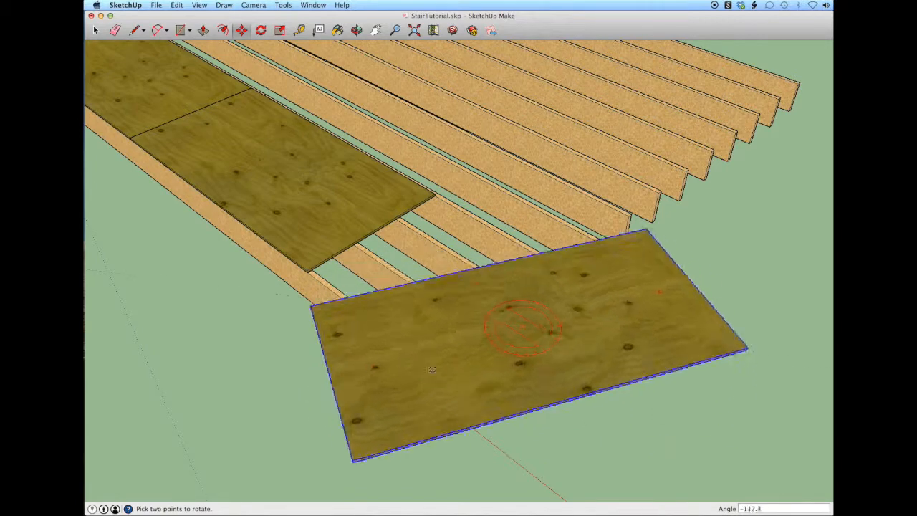
scroll(527, 371, "down", 3)
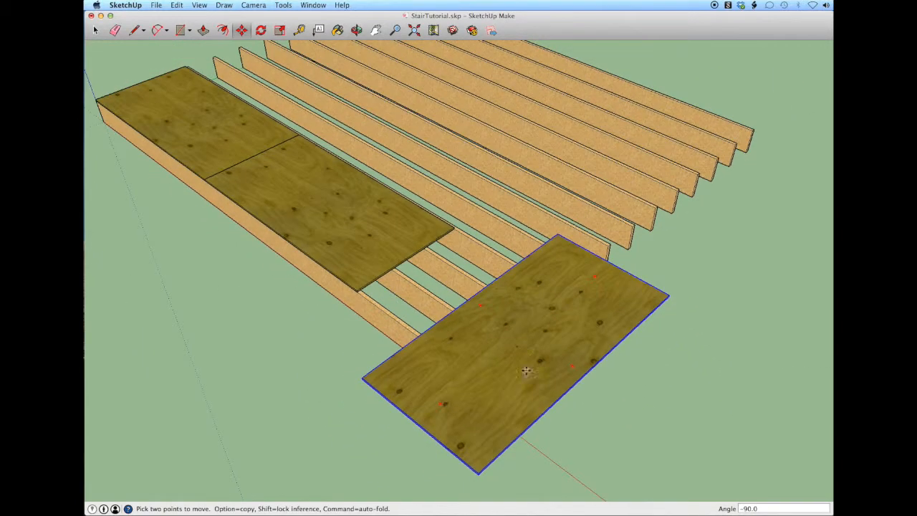
Move the crosswise plywood sheet by its corner so it butts against the long edge of the second sheet, flush with that sheet's outer end
left_click(478, 473)
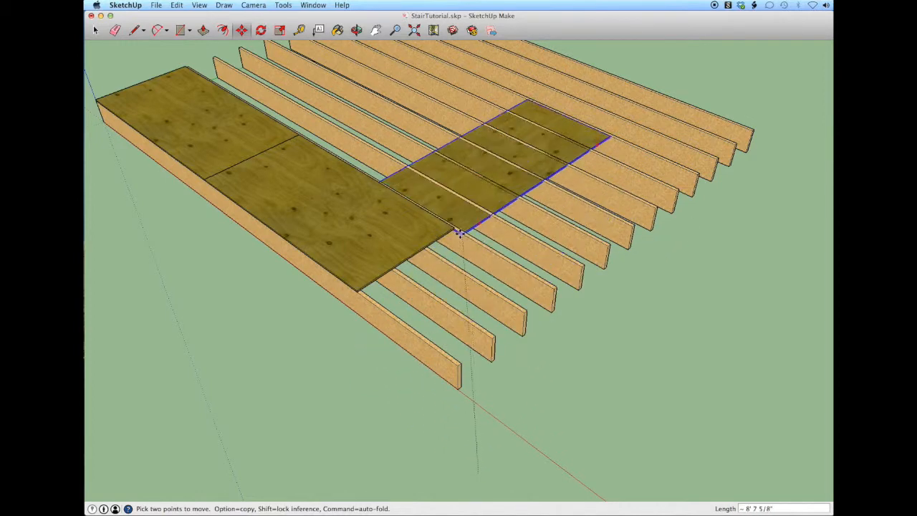
scroll(455, 225, "up", 2)
scroll(454, 225, "up", 3)
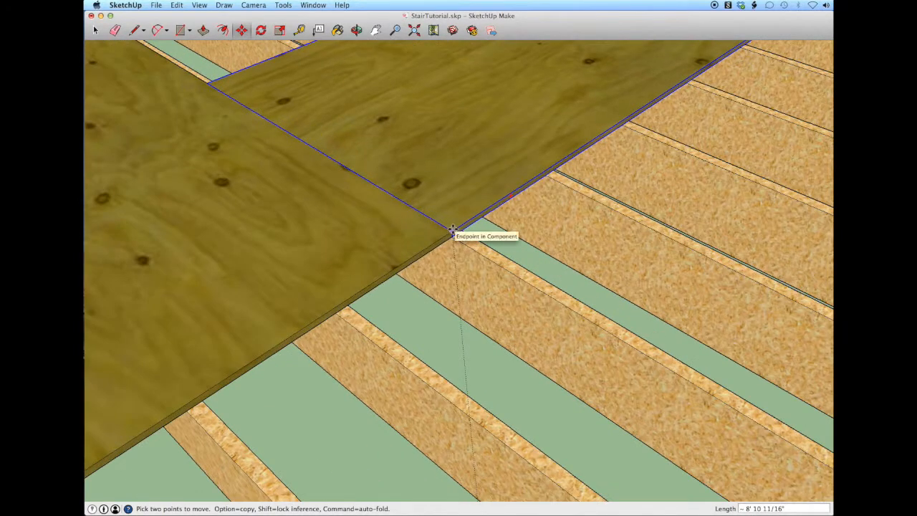
left_click(453, 229)
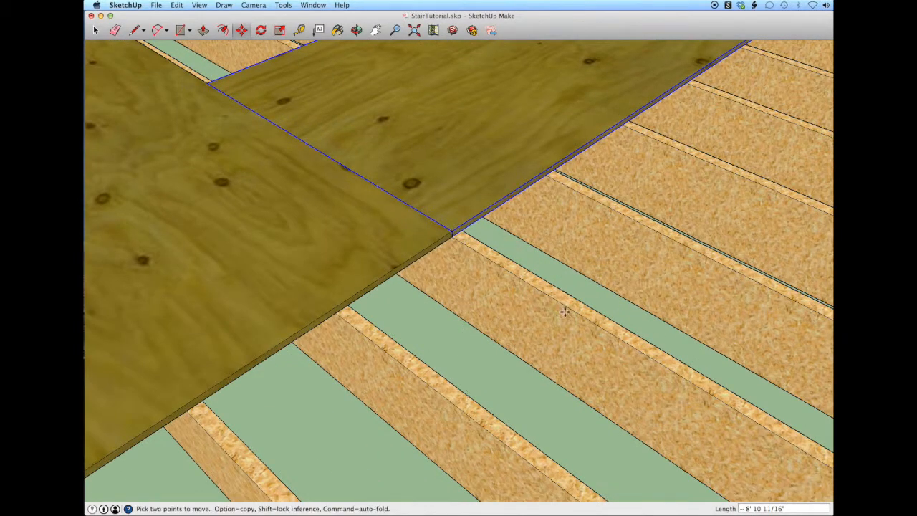
Copy the crosswise sheet about 4' 5" along the joists toward the first sheet, leaving a small gap beside the original
scroll(533, 287, "down", 5)
scroll(354, 178, "down", 3)
middle_click_drag(354, 178, 530, 285)
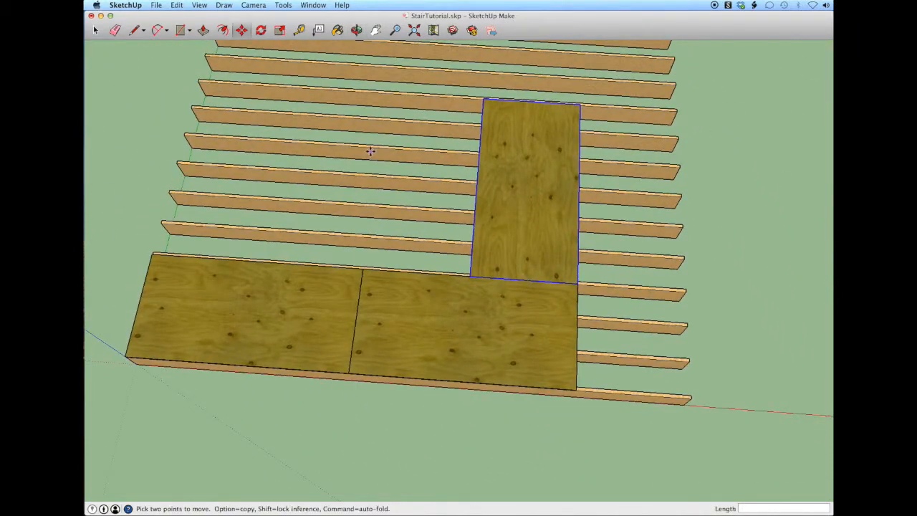
scroll(404, 313, "down", 3)
scroll(578, 236, "up", 5)
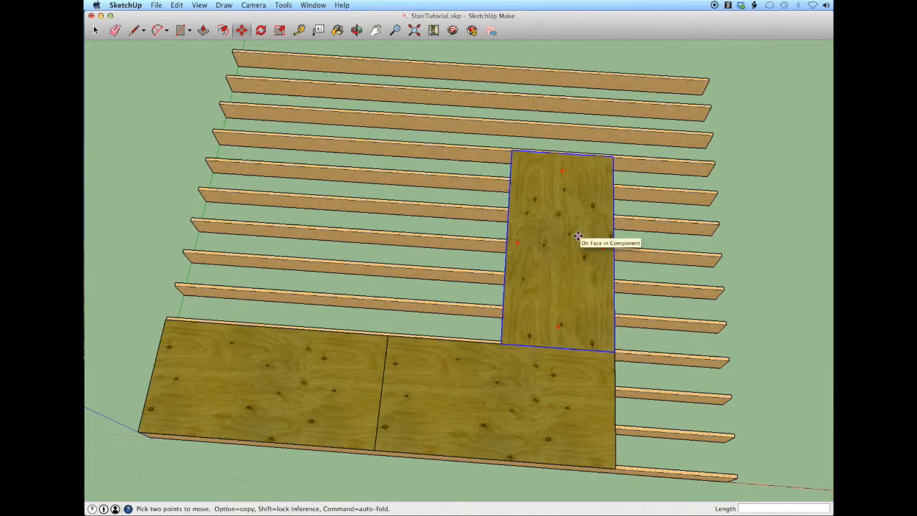
left_click(614, 351)
key("alt")
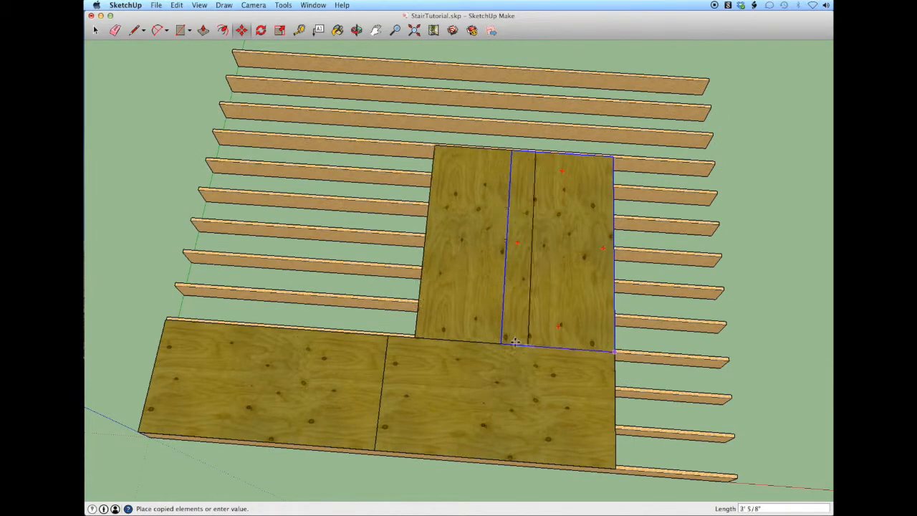
left_click(495, 339)
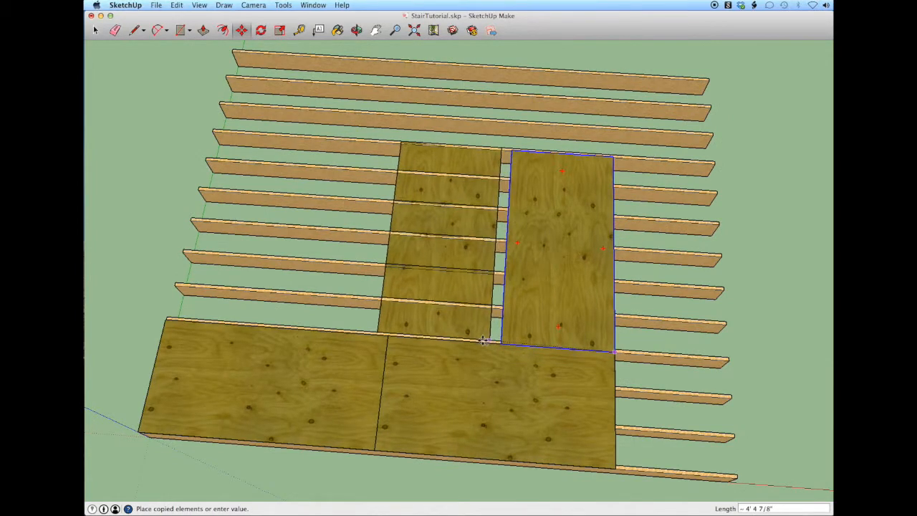
Rotate the new copy 90 degrees to run along the joists, and move its corner against the crosswise sheet and the first row
left_click(442, 164)
left_click(323, 276)
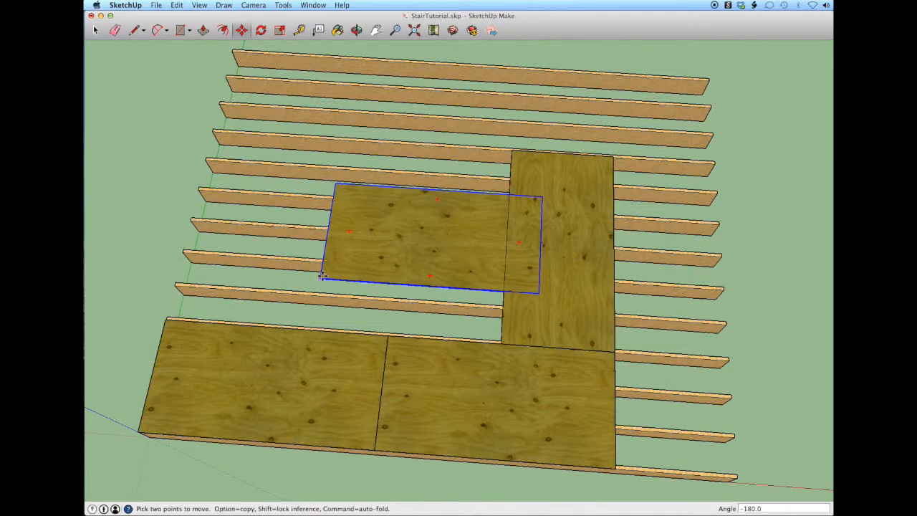
left_click(540, 292)
left_click(495, 336)
left_click(501, 343)
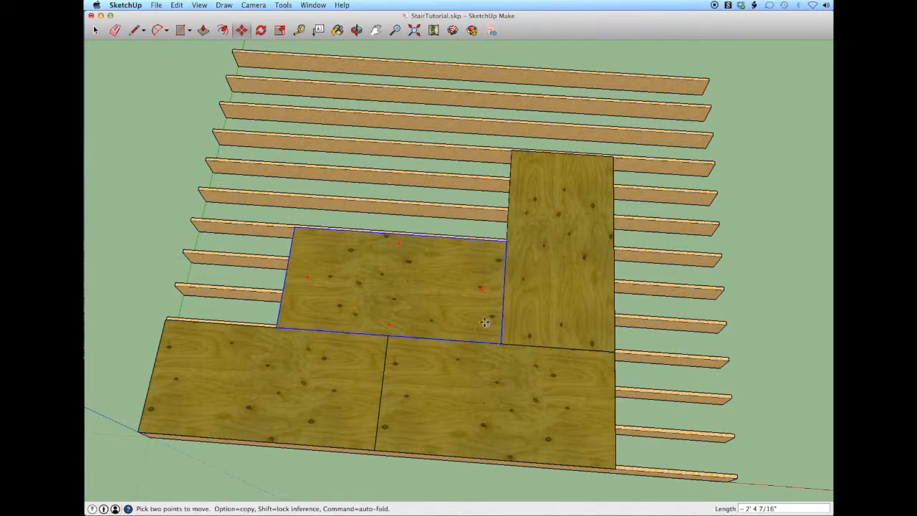
Copy the crosswise sheet to the opposite end of the middle lengthwise sheet, butting it against that sheet and the first row
key("space")
left_click(562, 255)
key("m")
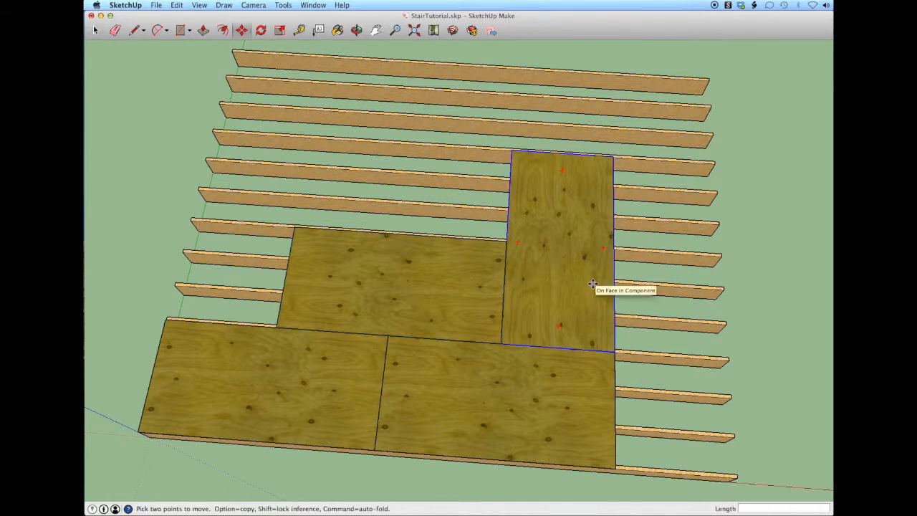
left_click(616, 351)
key("alt")
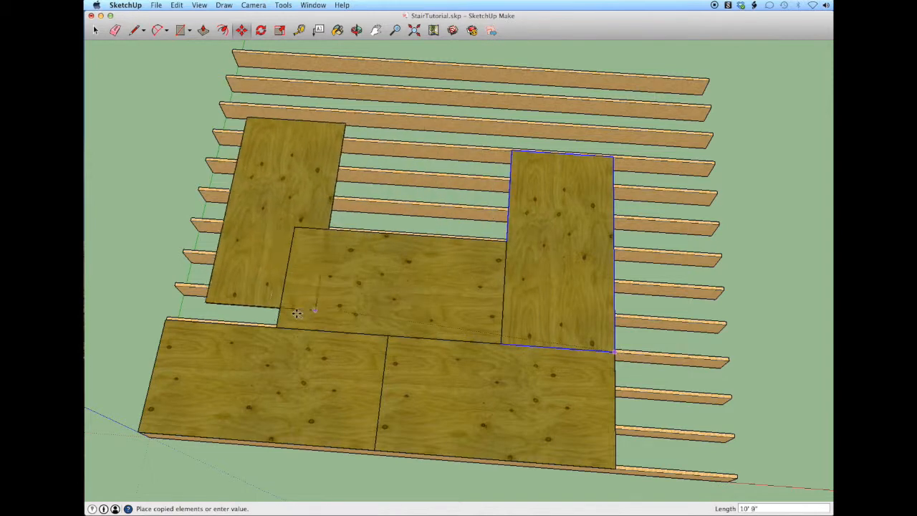
left_click(278, 326)
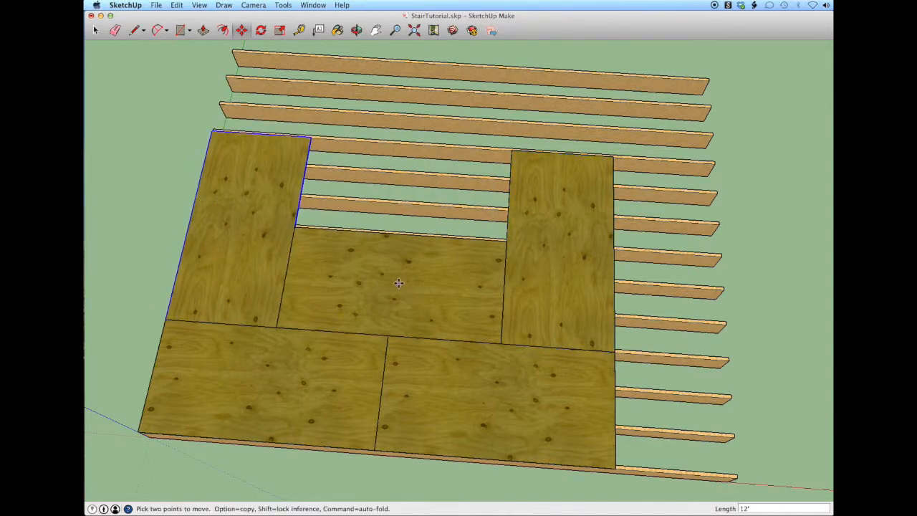
Copy the newly placed crosswise sheet outward so it butts against the middle sheet's open long edge and its neighbouring crosswise sheet
middle_click_drag(405, 281, 265, 255)
middle_click_drag(453, 232, 441, 256)
middle_click_drag(555, 166, 645, 372)
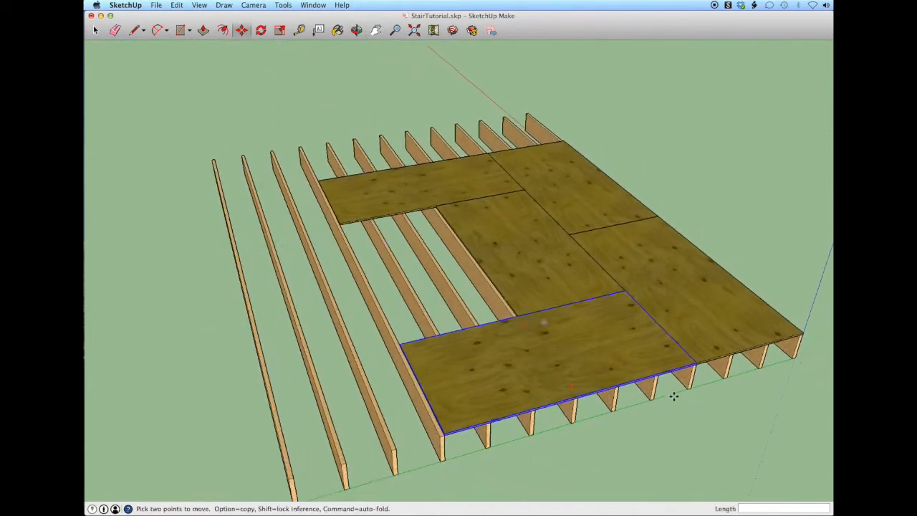
left_click(695, 363)
key("alt")
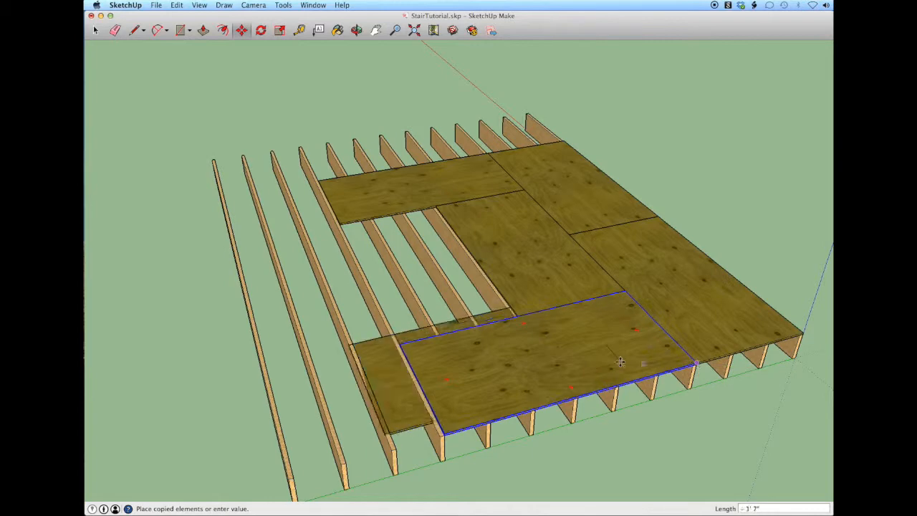
left_click(517, 315)
Copy that outer crosswise sheet 4' sideways so the two sit side by side, filling the gap to the opposite crosswise sheet
middle_click_drag(517, 315, 721, 424)
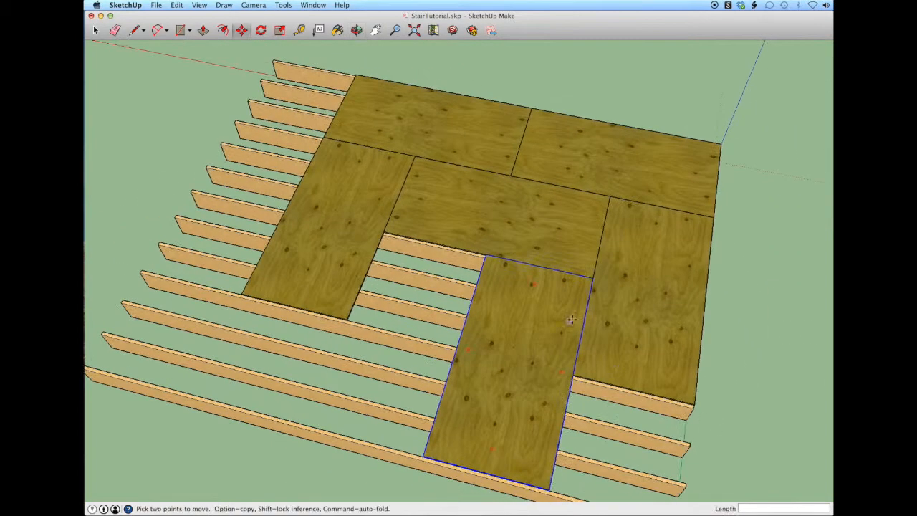
left_click(593, 278)
key("alt")
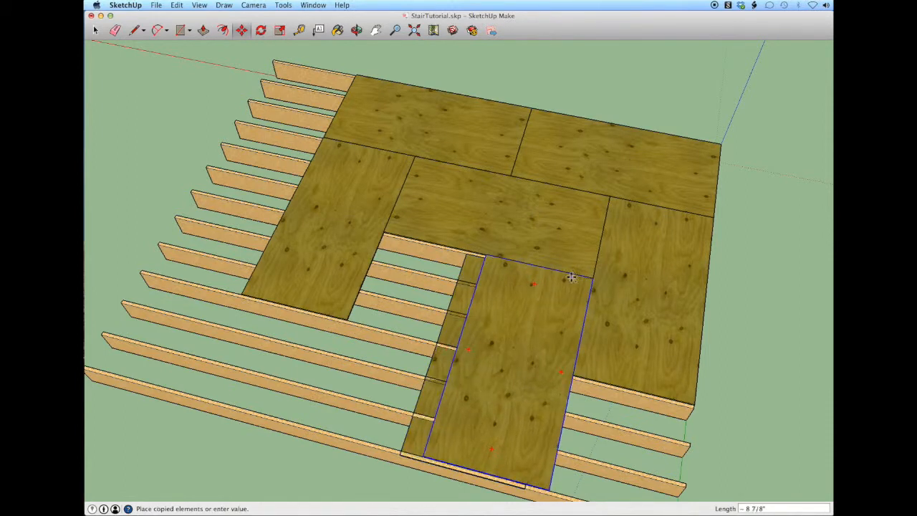
left_click(484, 255)
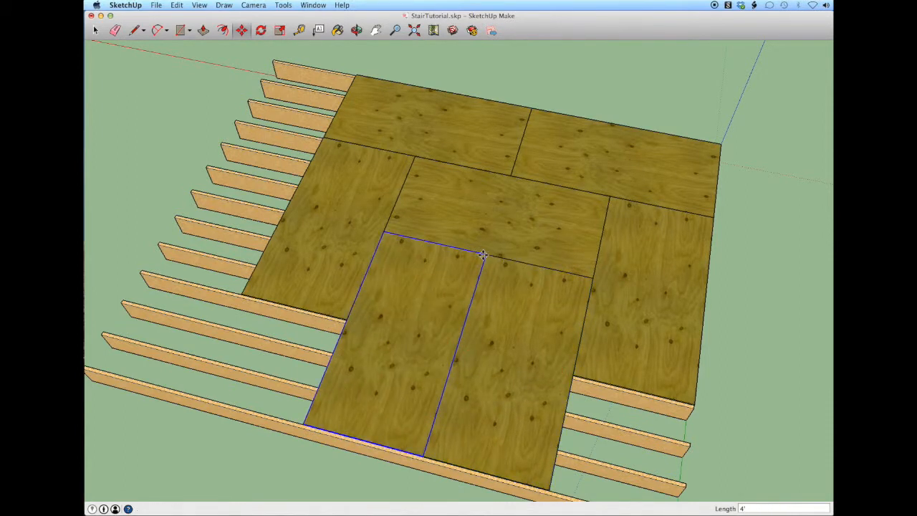
Copy the selected crosswise sheet out past the outermost joist so the copy lies clear of the floor
middle_click_drag(582, 400, 537, 313)
left_click(380, 189)
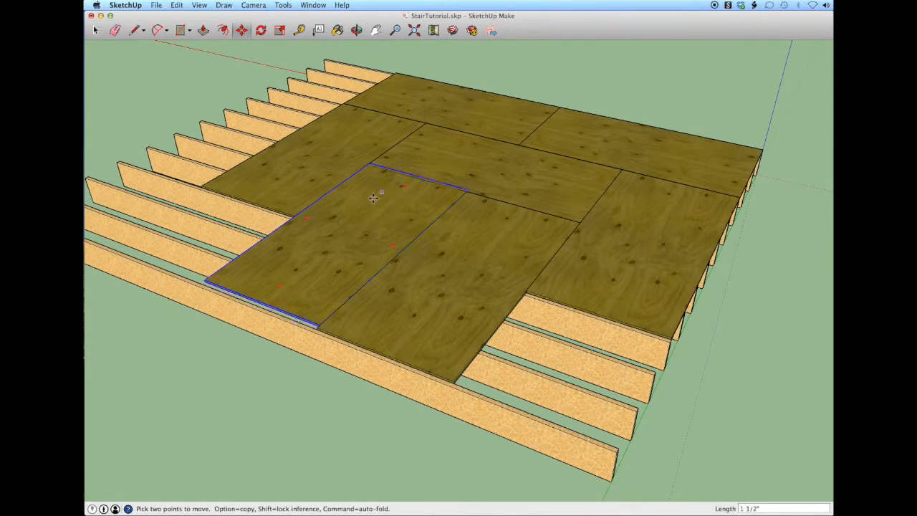
key("alt")
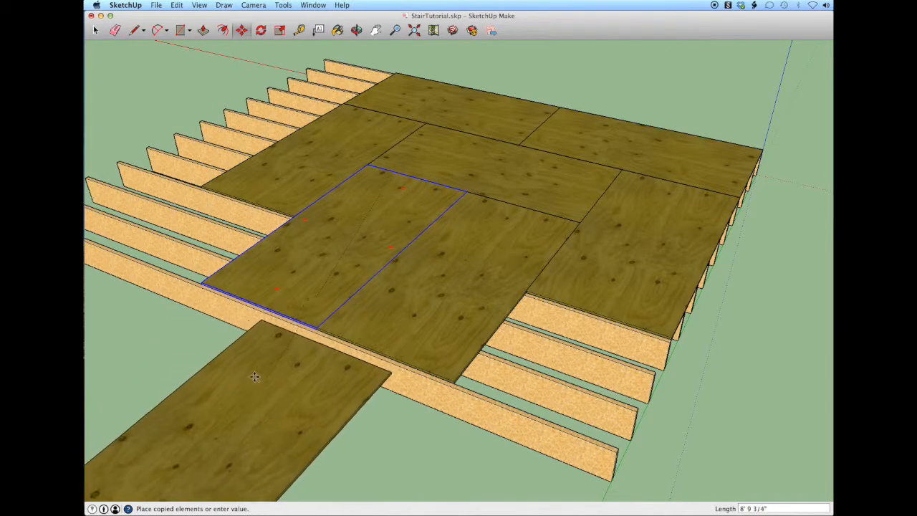
left_click(158, 371)
Open the loose sheet component for editing, try pushing its short edge inward with Push/Pull, and leave the component
middle_click_drag(157, 371, 428, 314)
scroll(428, 314, "down", 3)
middle_click_drag(449, 385, 312, 399)
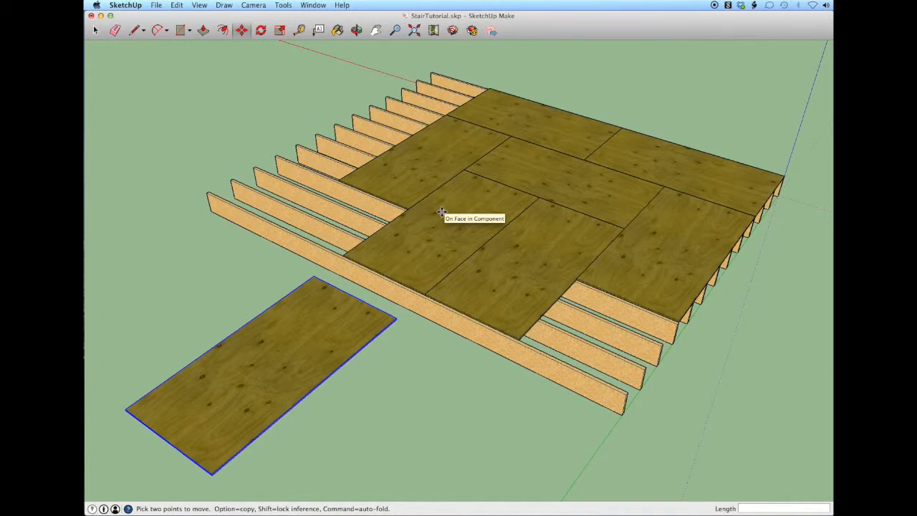
key("space")
middle_click_drag(272, 346, 292, 362)
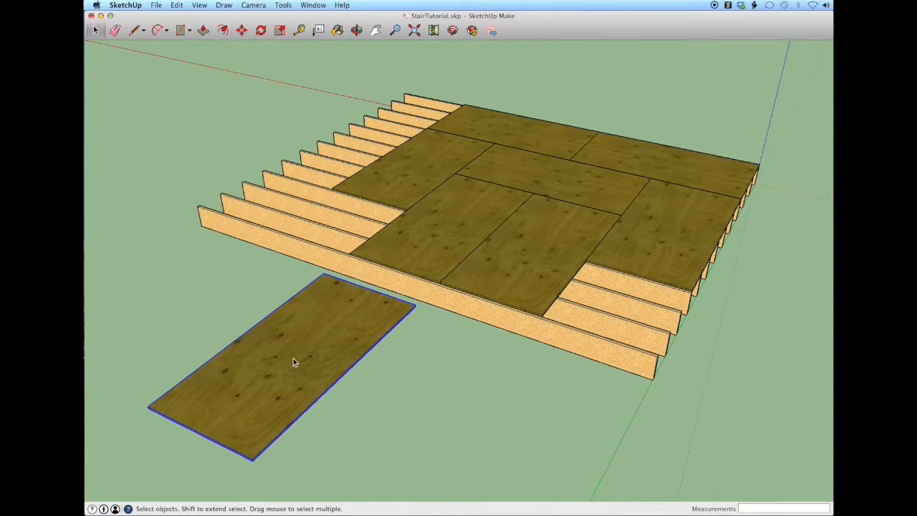
double_click(293, 359)
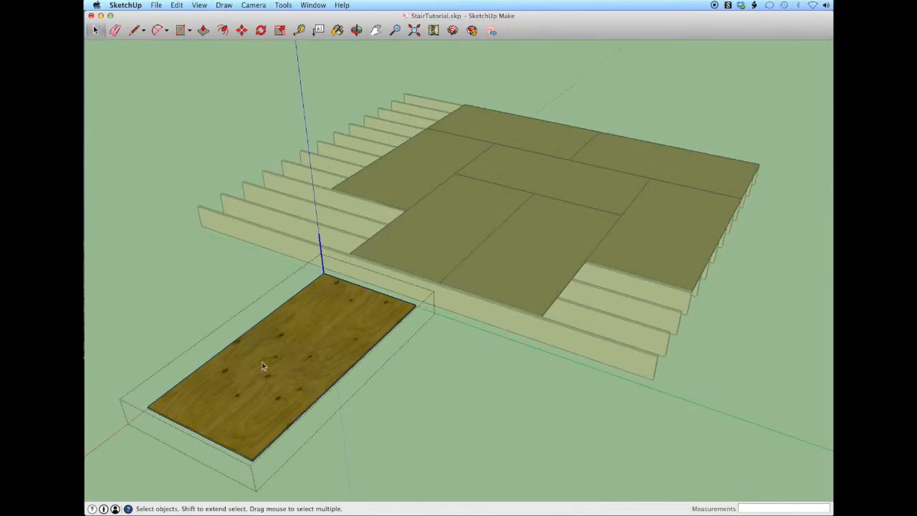
mouse_move(232, 387)
middle_mouse_down()
mouse_move(221, 379)
mouse_move(235, 344)
mouse_move(266, 328)
mouse_move(214, 357)
mouse_move(212, 374)
mouse_move(223, 380)
middle_mouse_up()
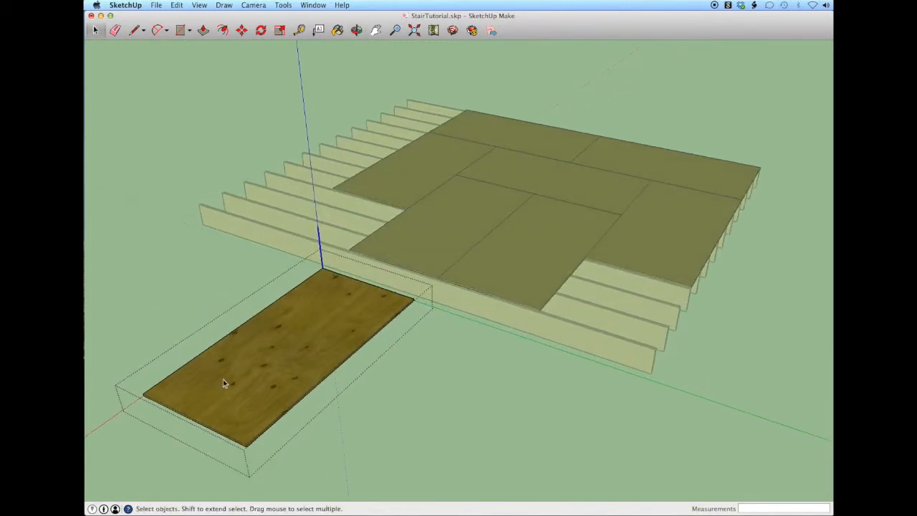
mouse_move(230, 385)
middle_mouse_down()
mouse_move(260, 358)
mouse_move(235, 371)
middle_mouse_up()
key("p")
left_click_drag(236, 361, 283, 350)
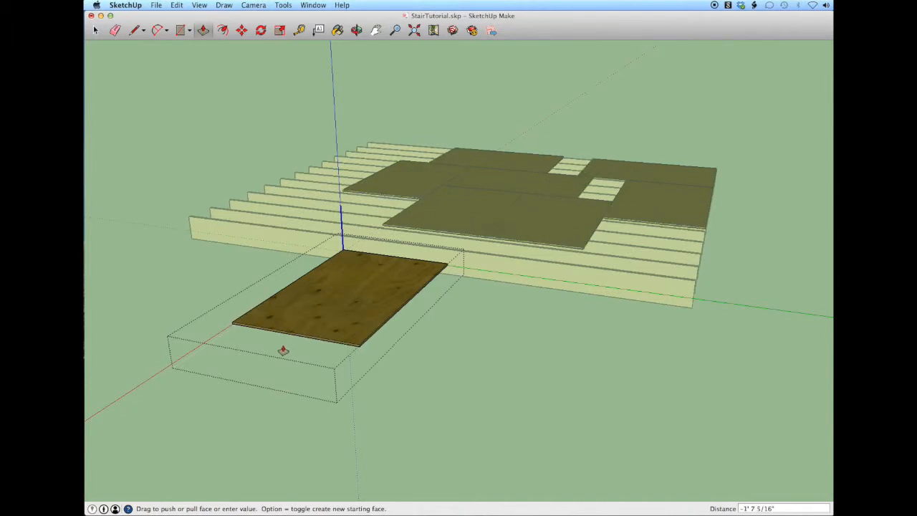
left_click_drag(283, 350, 283, 352)
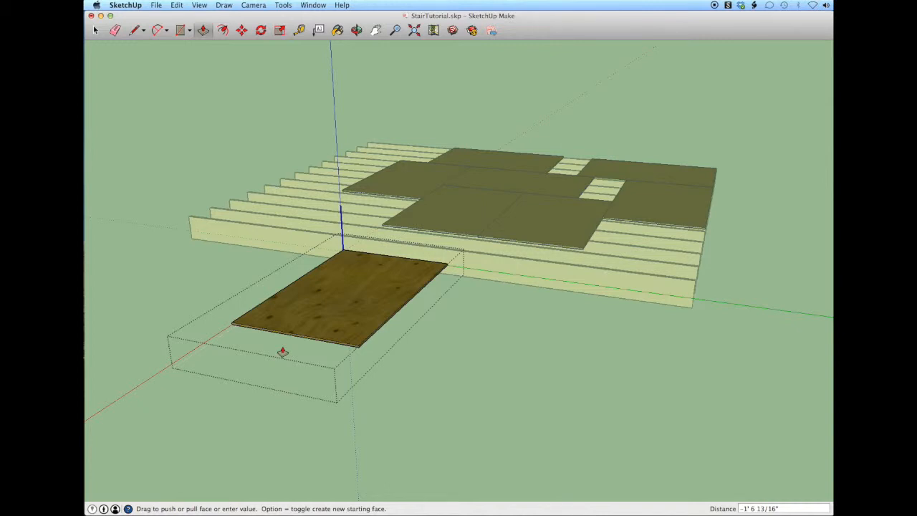
left_click_drag(283, 352, 283, 353)
key("space")
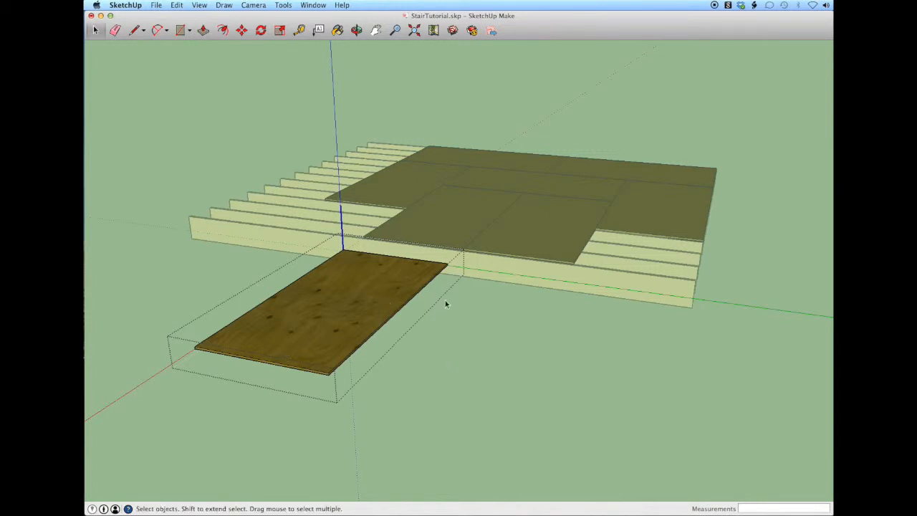
left_click(491, 378)
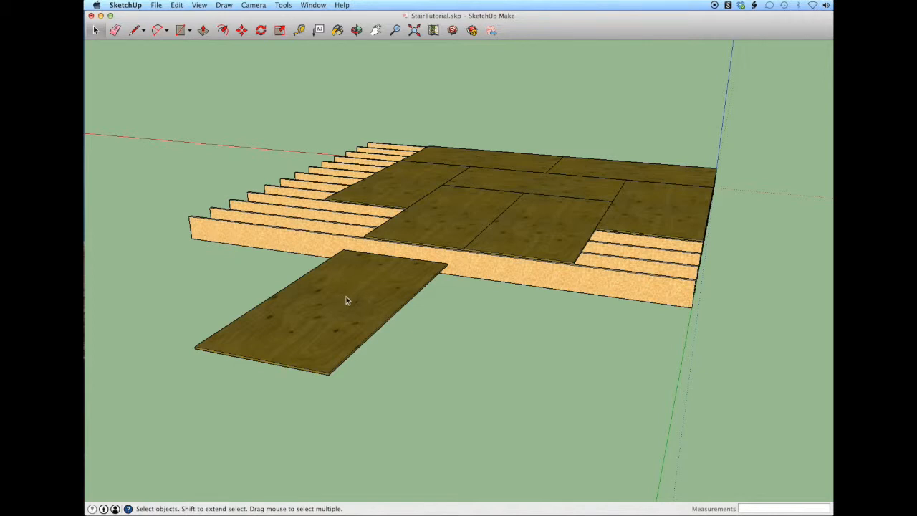
Make the loose plywood sheet beyond the outermost joist a unique component
middle_click_drag(348, 299, 332, 346)
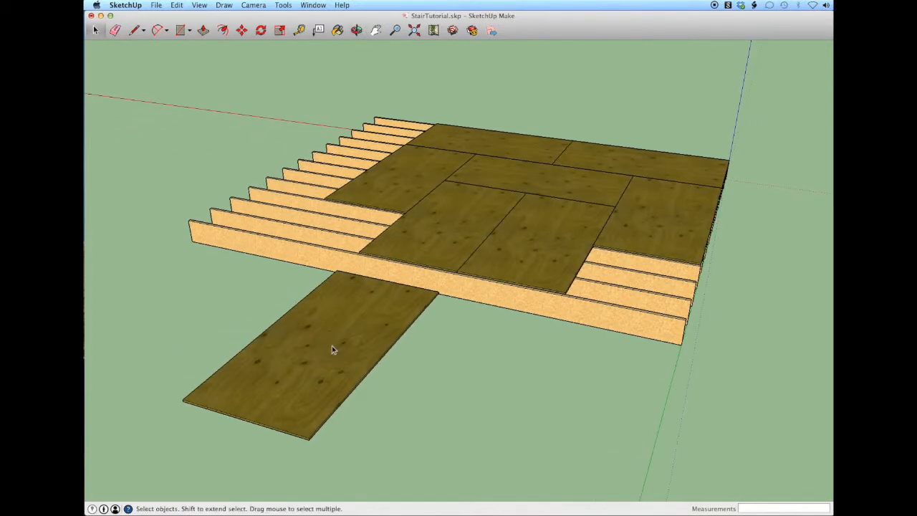
right_click(329, 348)
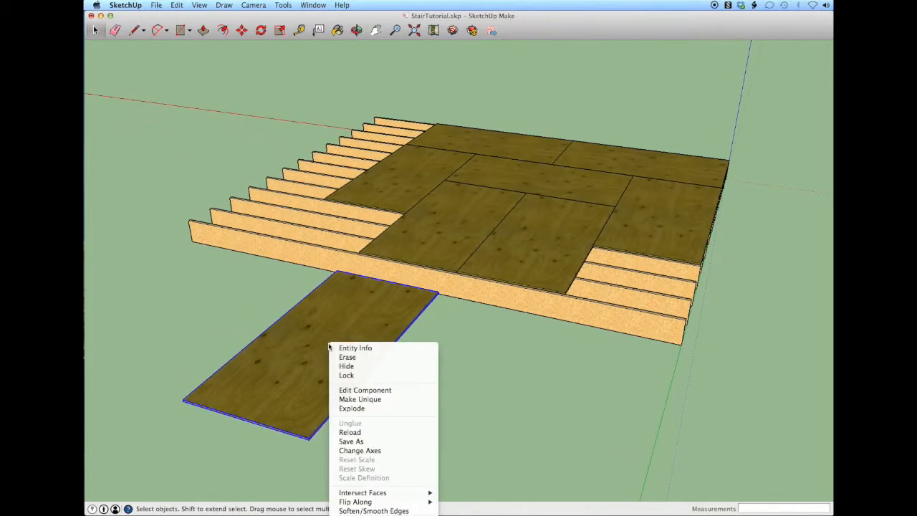
left_click(361, 399)
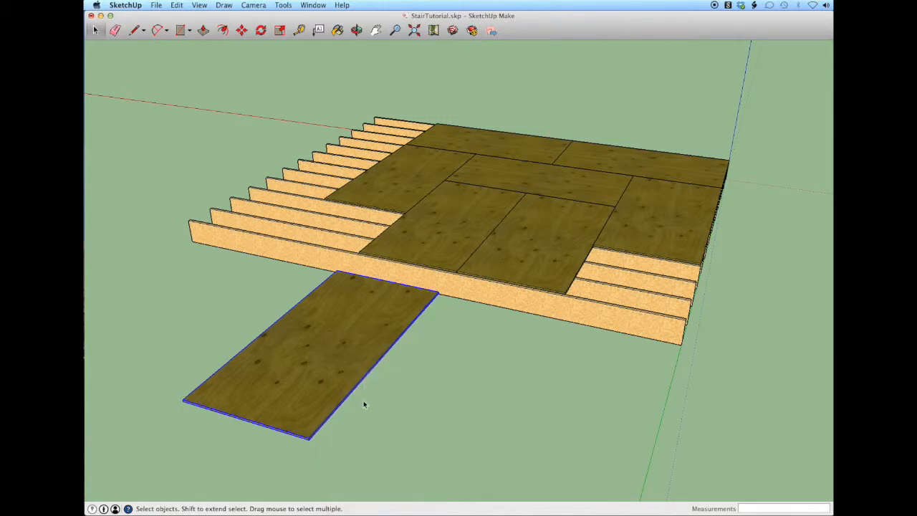
Open the unique loose sheet for editing and push its outer short edge inward 4' with Push/Pull
double_click(324, 355)
mouse_move(345, 356)
middle_mouse_down()
mouse_move(309, 351)
mouse_move(332, 314)
mouse_move(335, 349)
middle_mouse_up()
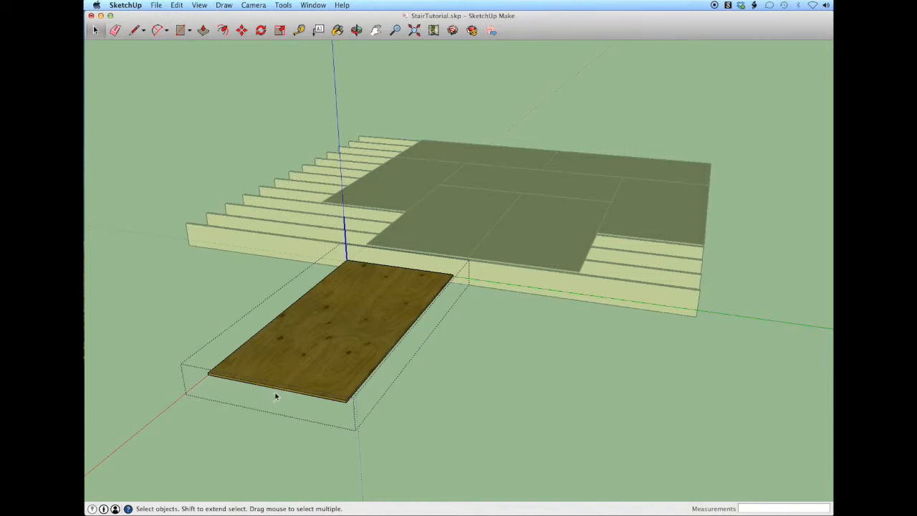
key("p")
left_click_drag(274, 392, 350, 328)
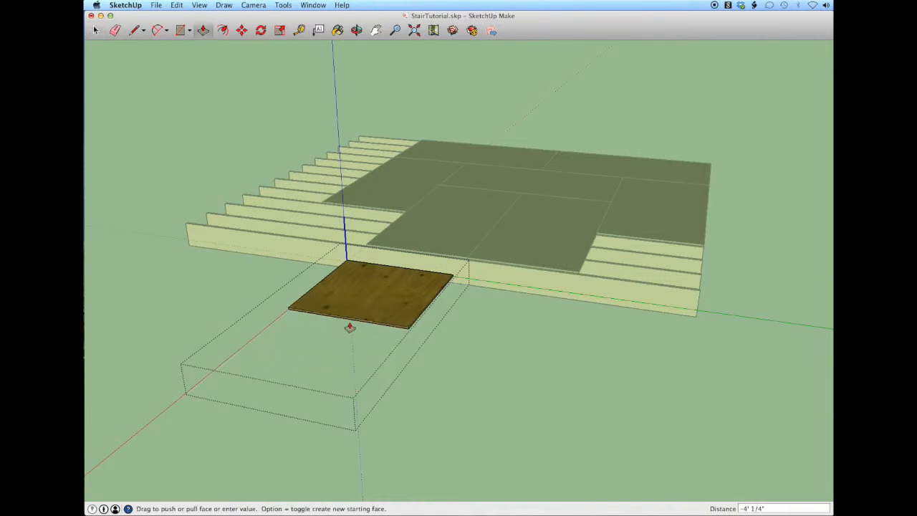
left_click_drag(350, 327, 323, 354)
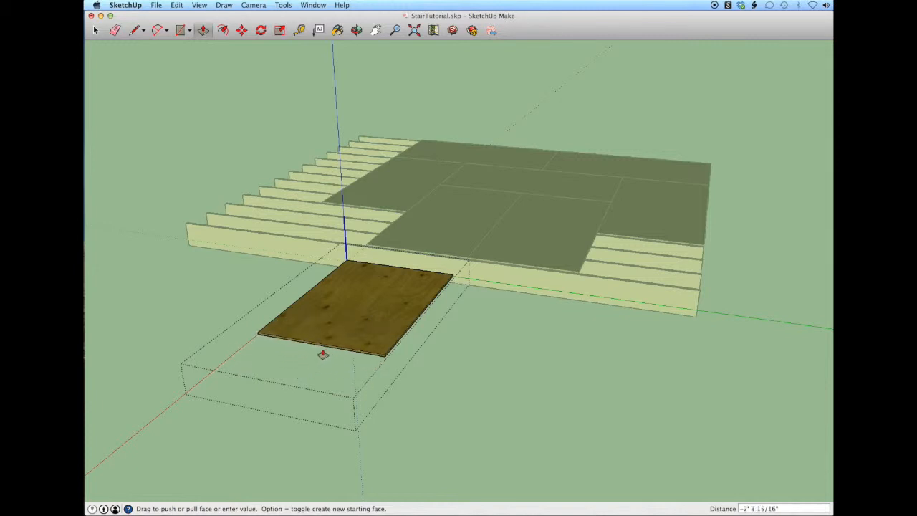
type("4'")
key("Return")
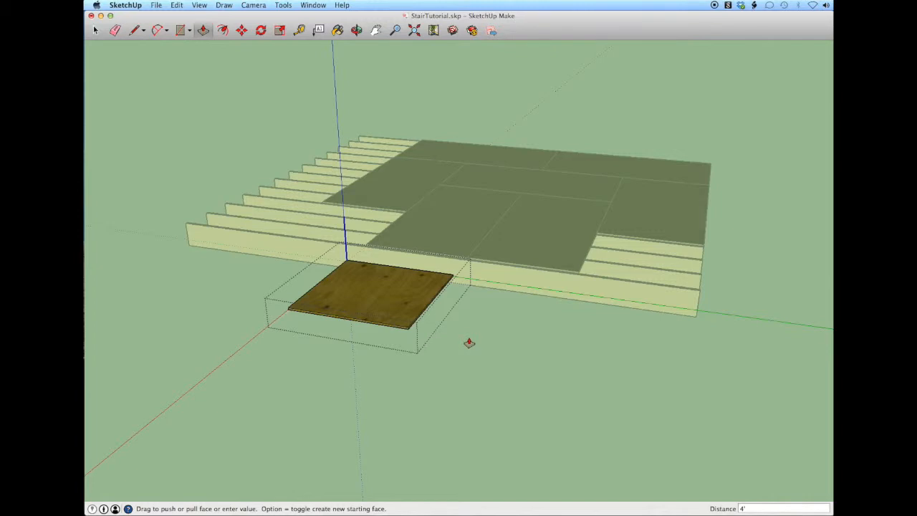
key("space")
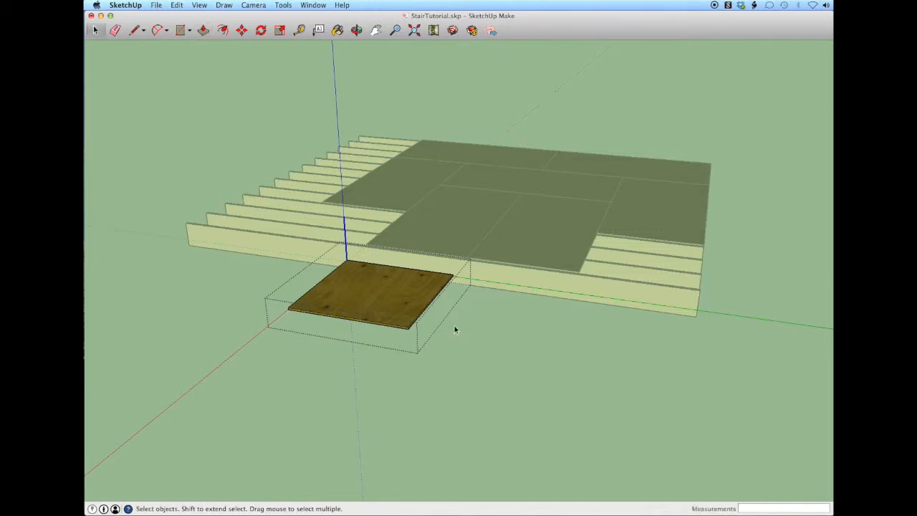
Leave the component and move the cut-down sheet by its inner corner into the open floor corner at the outermost joist
left_click(499, 336)
middle_click_drag(481, 282, 437, 353)
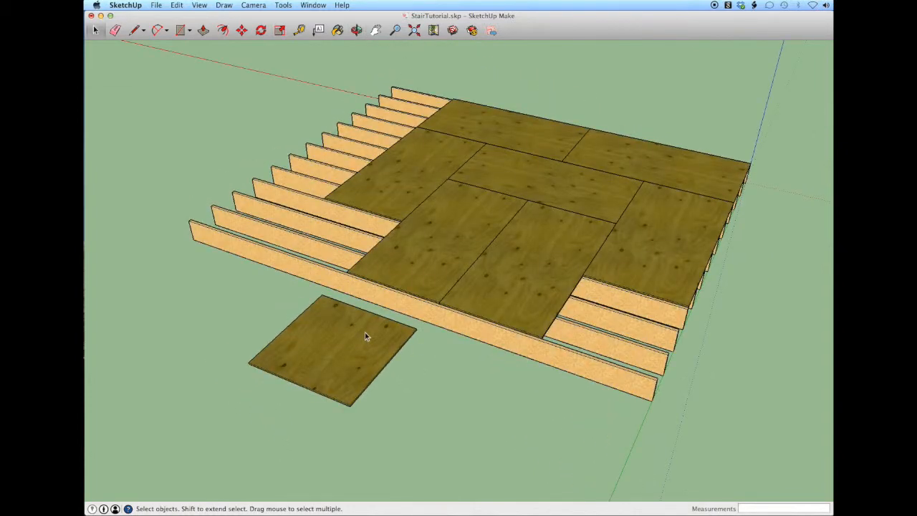
key("m")
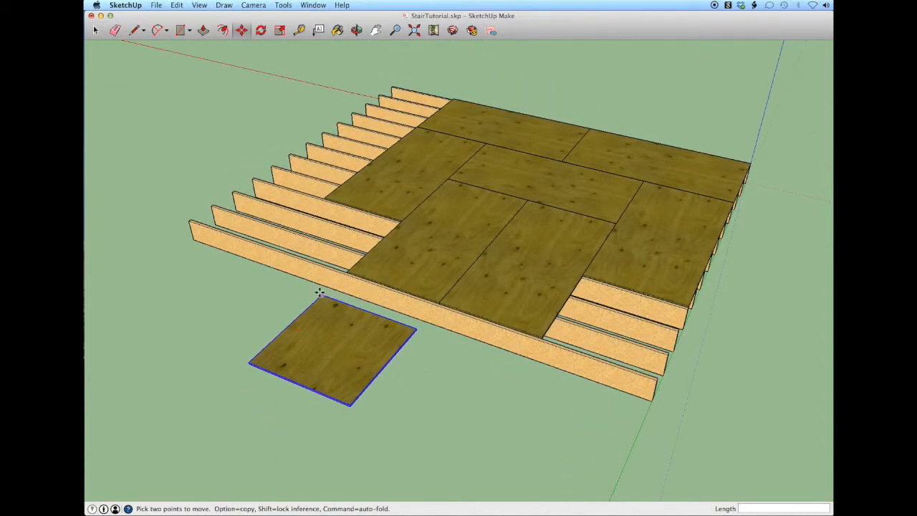
left_click(321, 293)
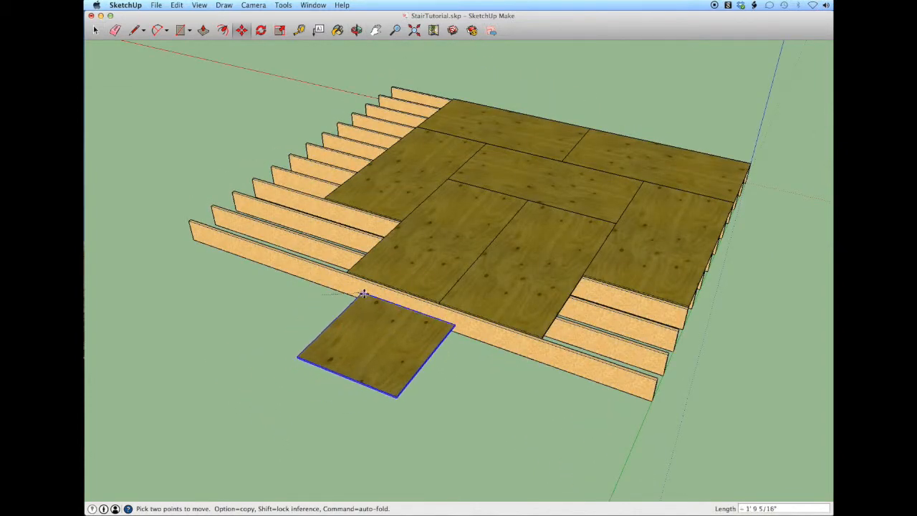
left_click(582, 275)
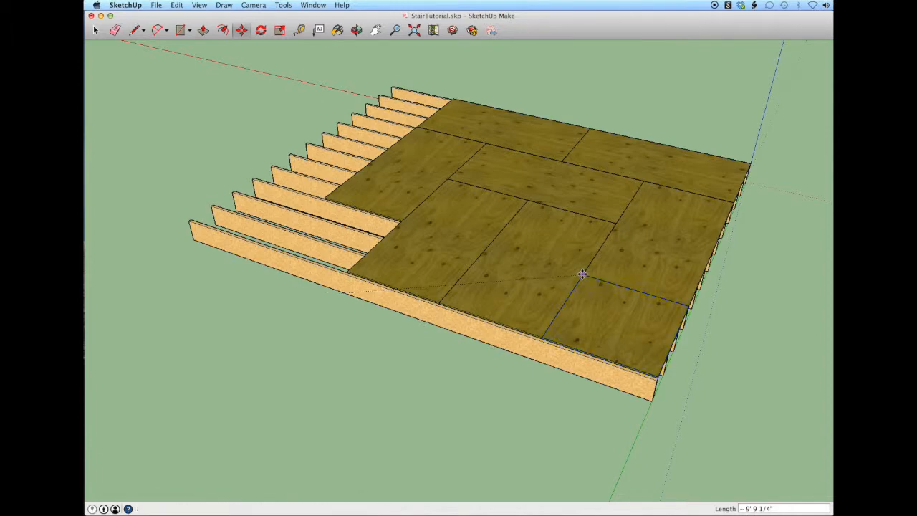
Copy the cut-down sheet from corner to corner into the remaining gap at the opposite end of the outermost joist
middle_click_drag(446, 323, 578, 406)
scroll(693, 348, "up", 3)
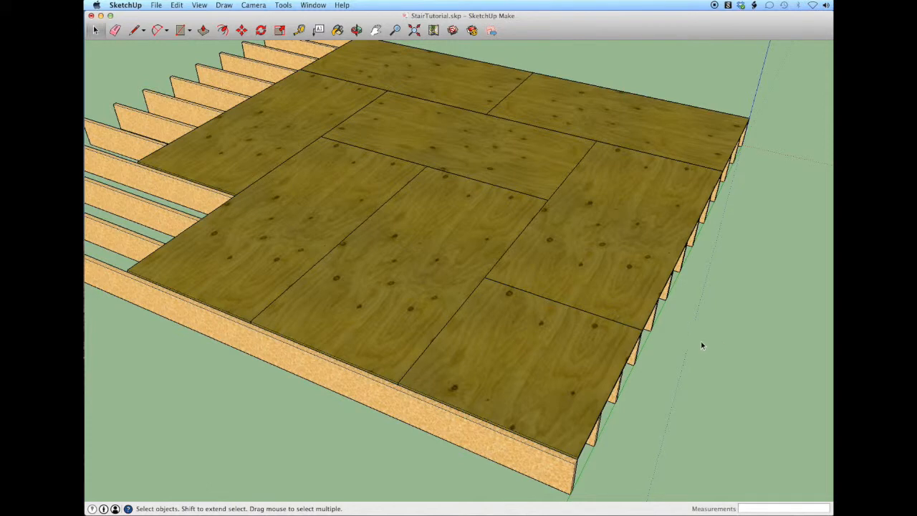
left_click(570, 344)
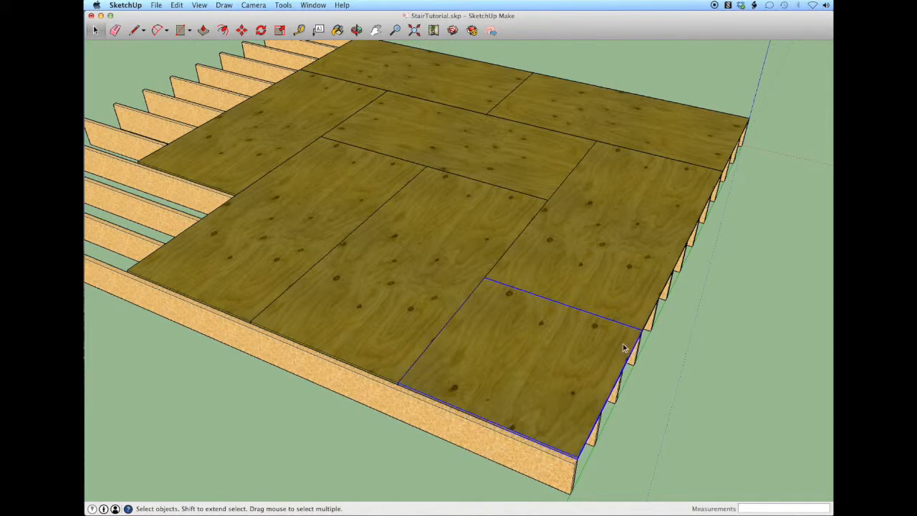
key("m")
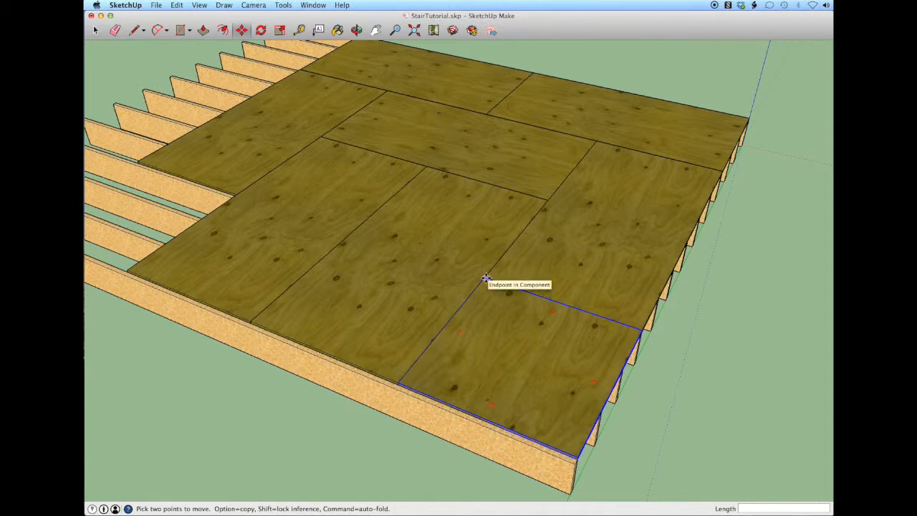
left_click(485, 278)
key("alt")
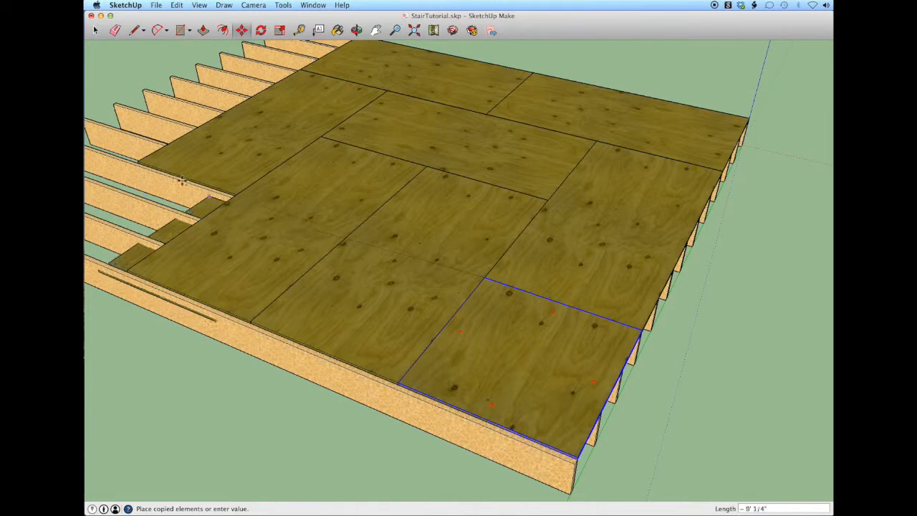
left_click(139, 162)
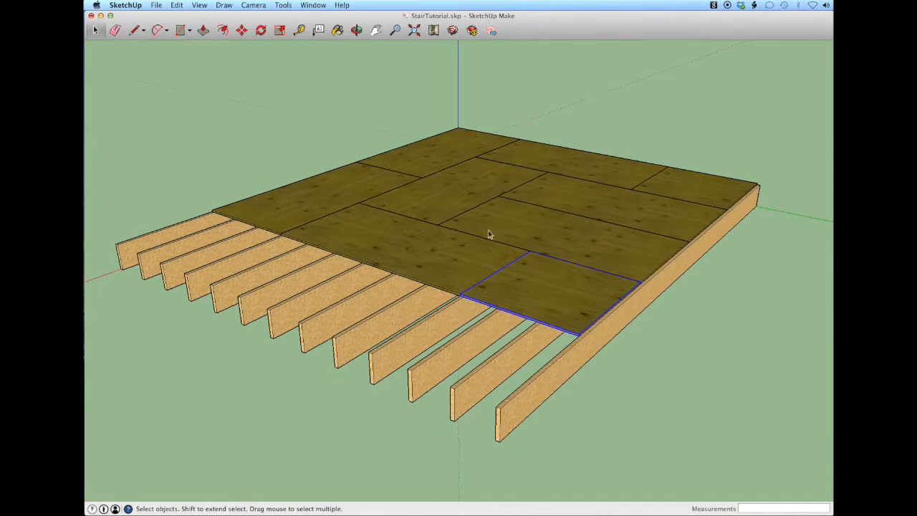
Clear the selection and open the end joist lying along the red axis for editing
middle_click_drag(490, 232, 459, 286)
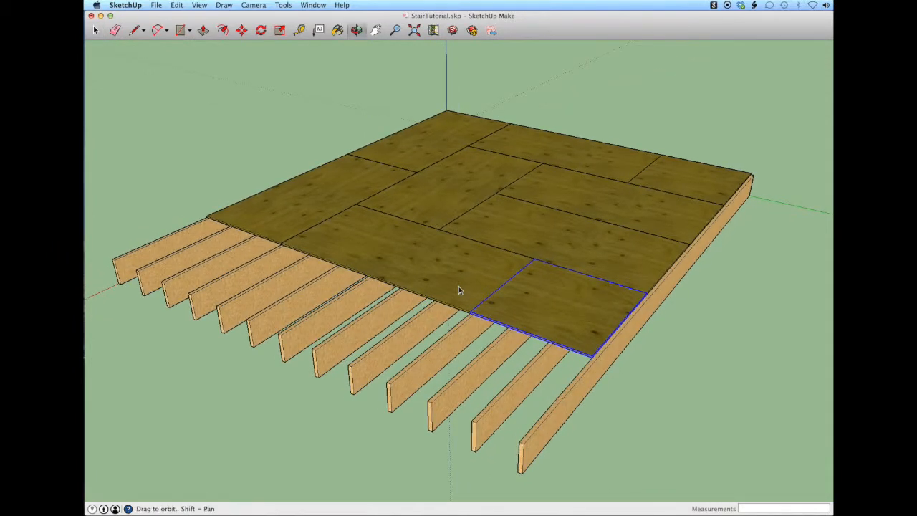
left_click(664, 367)
middle_click_drag(629, 344, 653, 338)
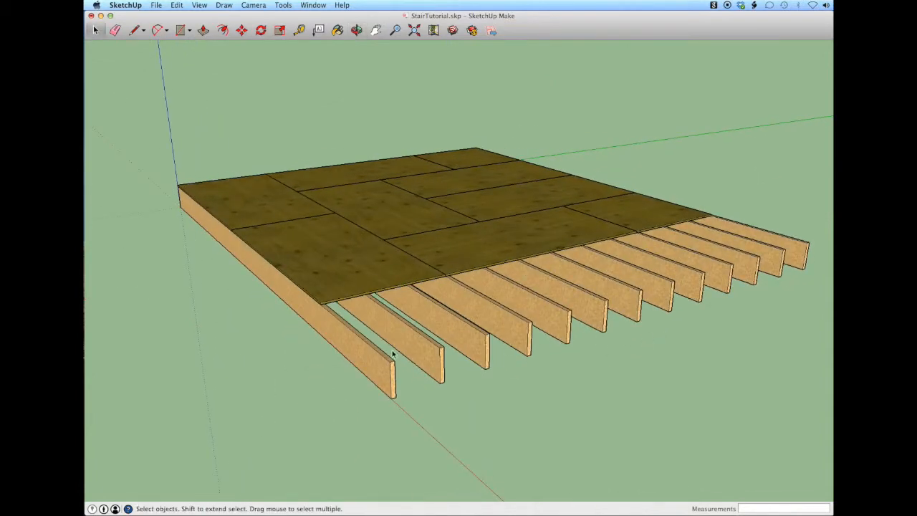
scroll(341, 362, "up", 3)
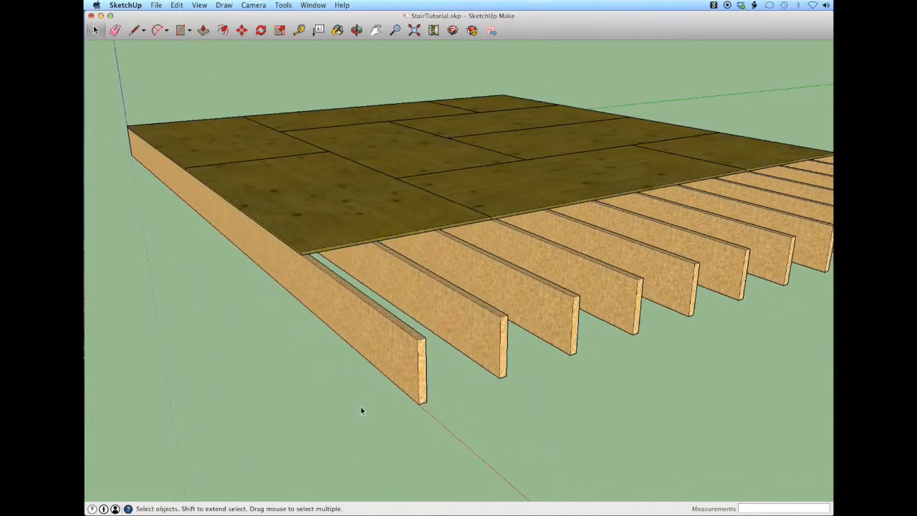
double_click(377, 344)
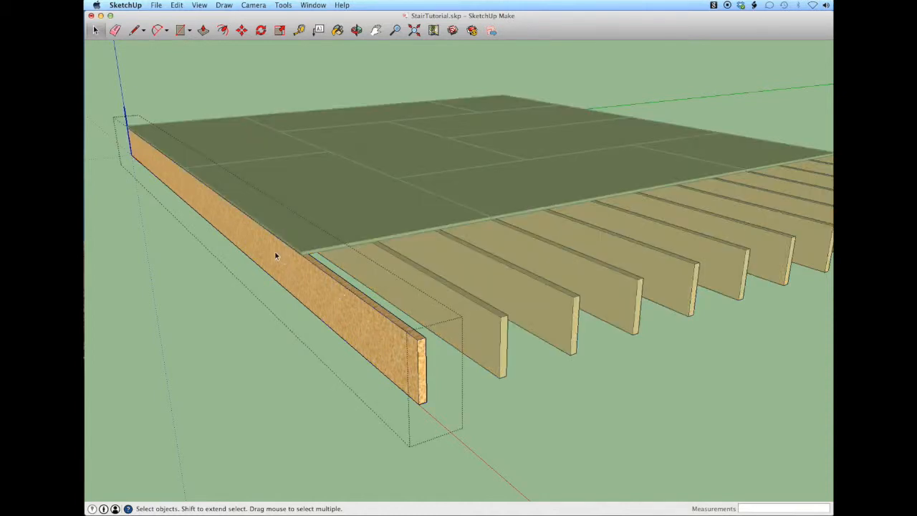
scroll(262, 273, "up", 3)
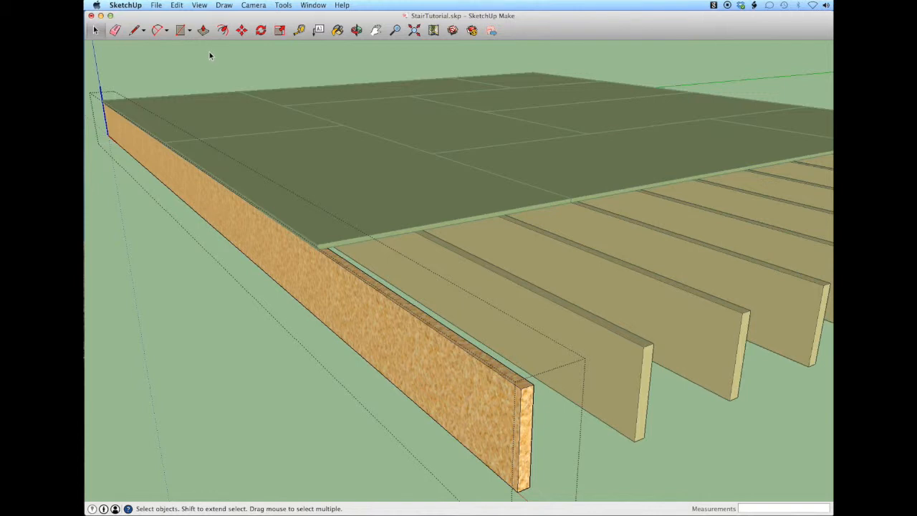
Try hiding the rest of the model while the joist is open for editing, and restore its display
left_click(200, 6)
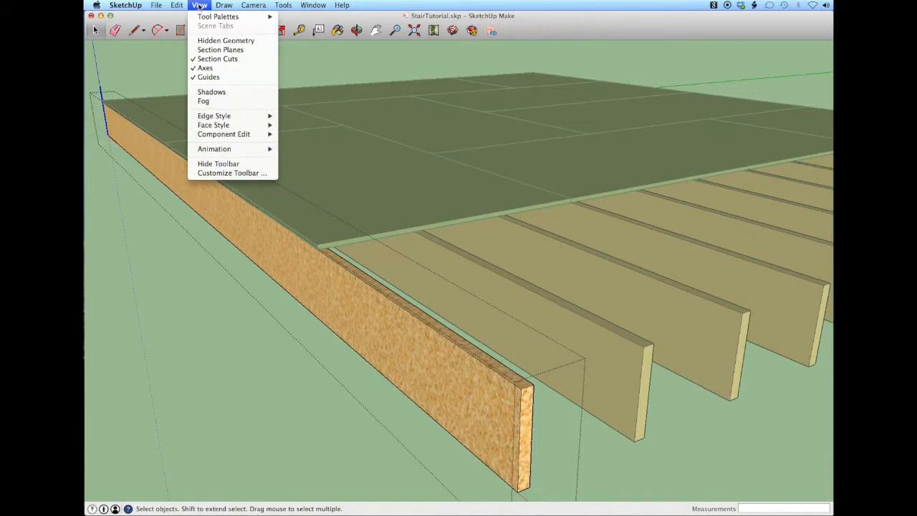
mouse_move(209, 136)
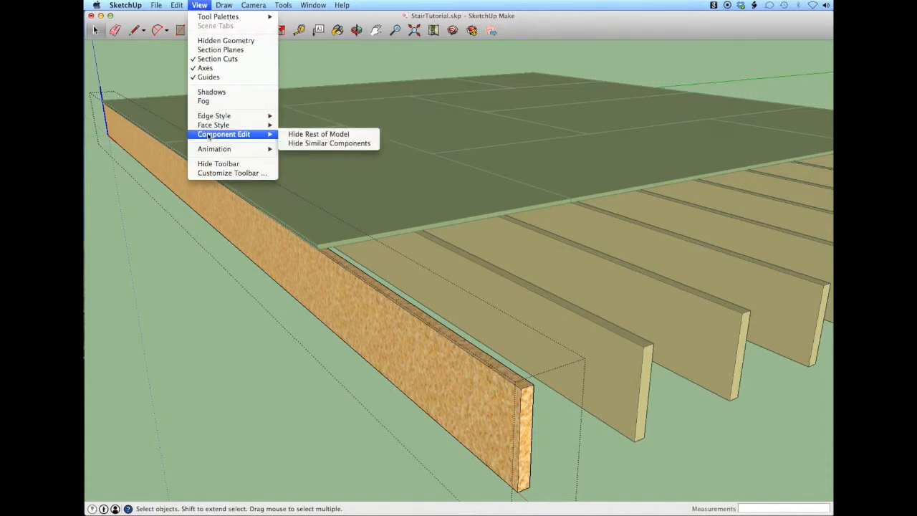
left_click(300, 134)
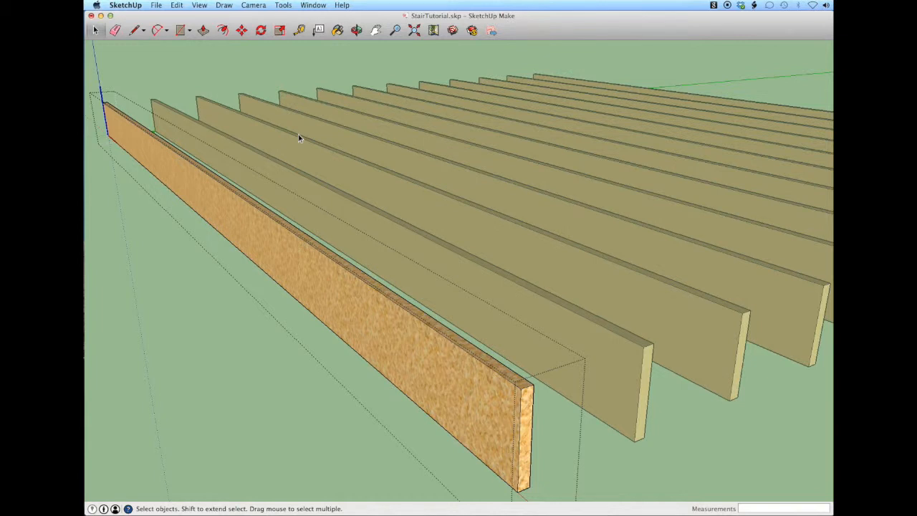
left_click(199, 6)
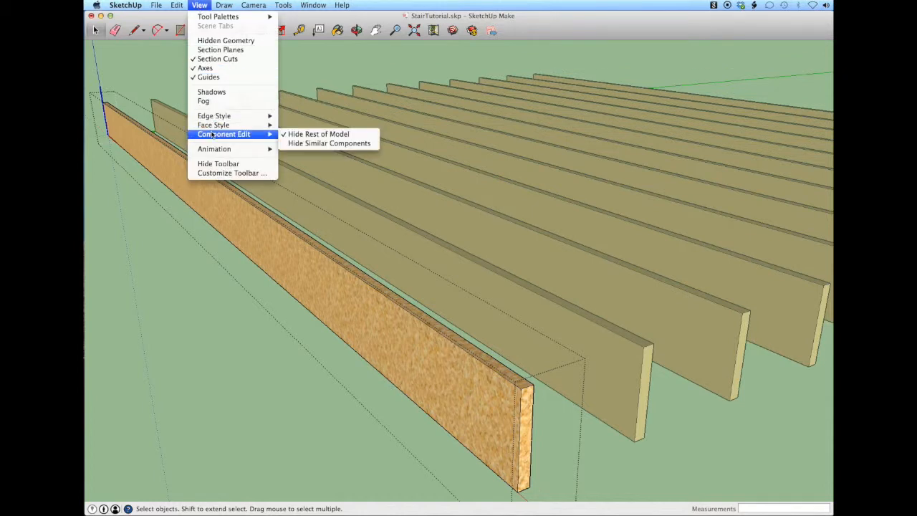
left_click(290, 135)
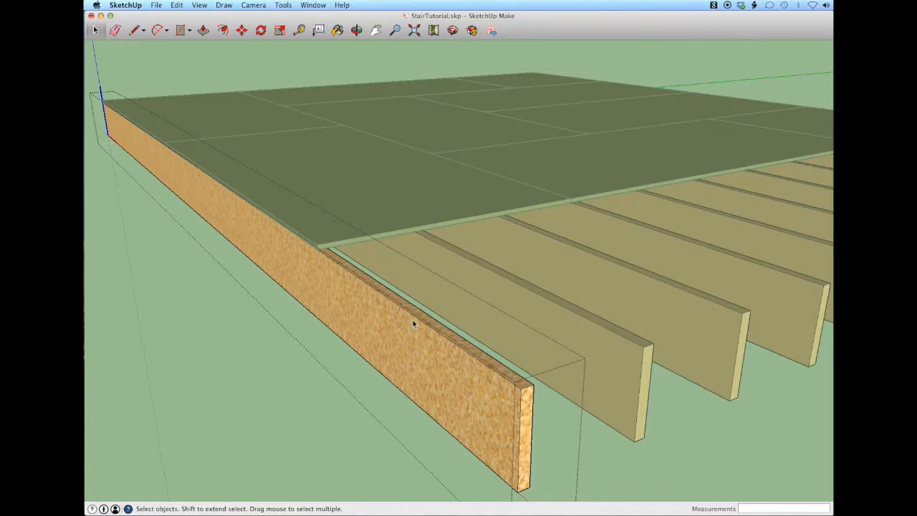
Push the open joist's protruding end face inward 4' with Push/Pull, flush with the plywood's edge
key("p")
left_click(527, 407)
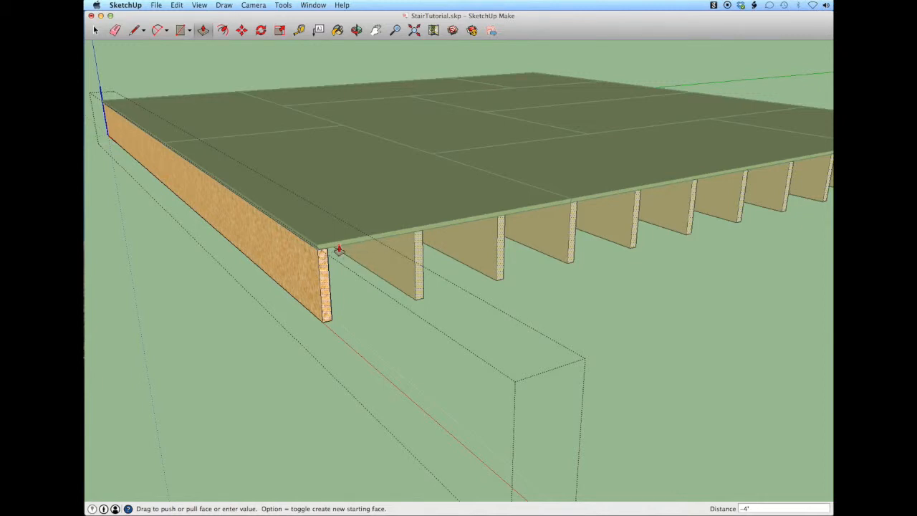
left_click(339, 249)
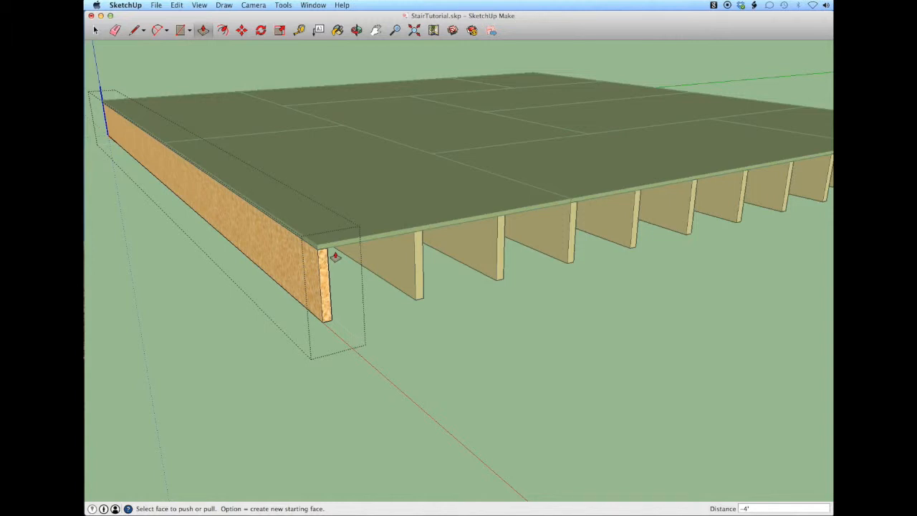
key("space")
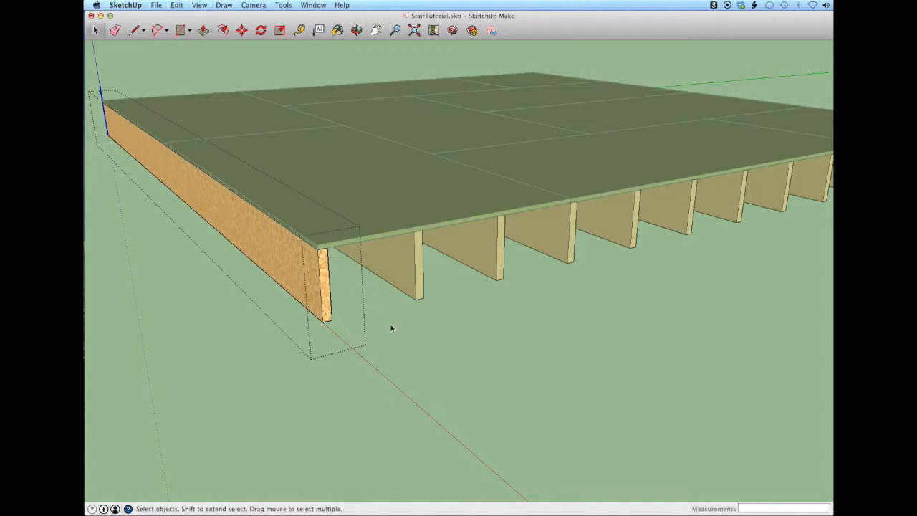